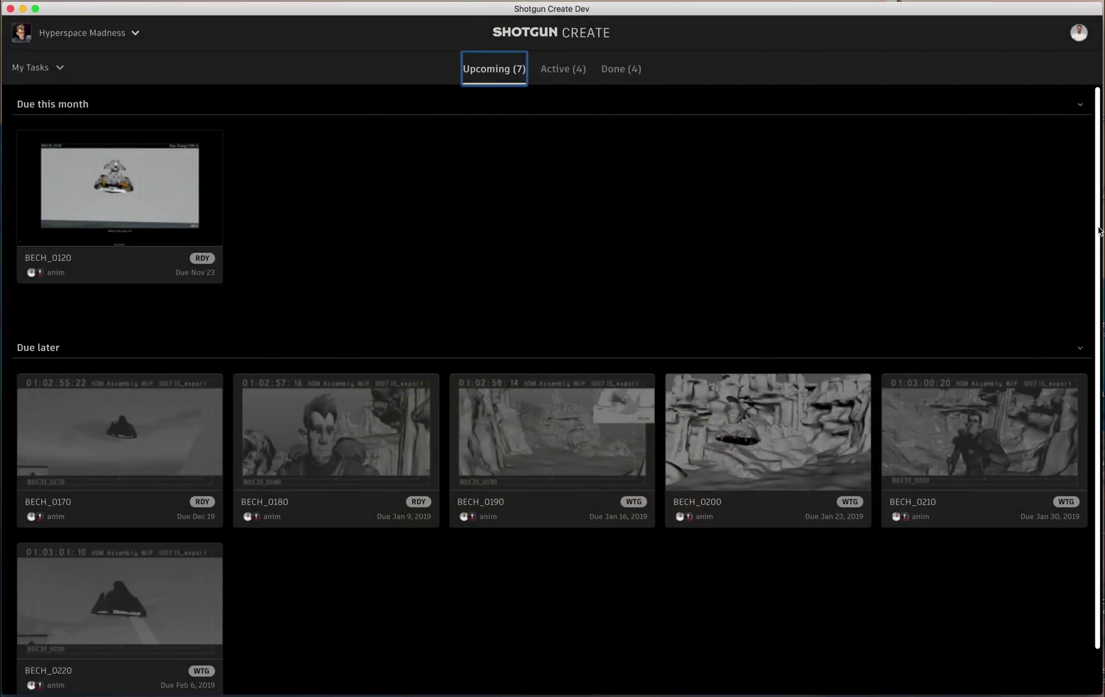
- Create a draft v9 on the BECH_0130 anim task holding BECH_0130_anim_scene_v010.mov
{"action": "left_click", "coordinate": [621, 68]}
{"action": "left_click", "coordinate": [563, 69]}
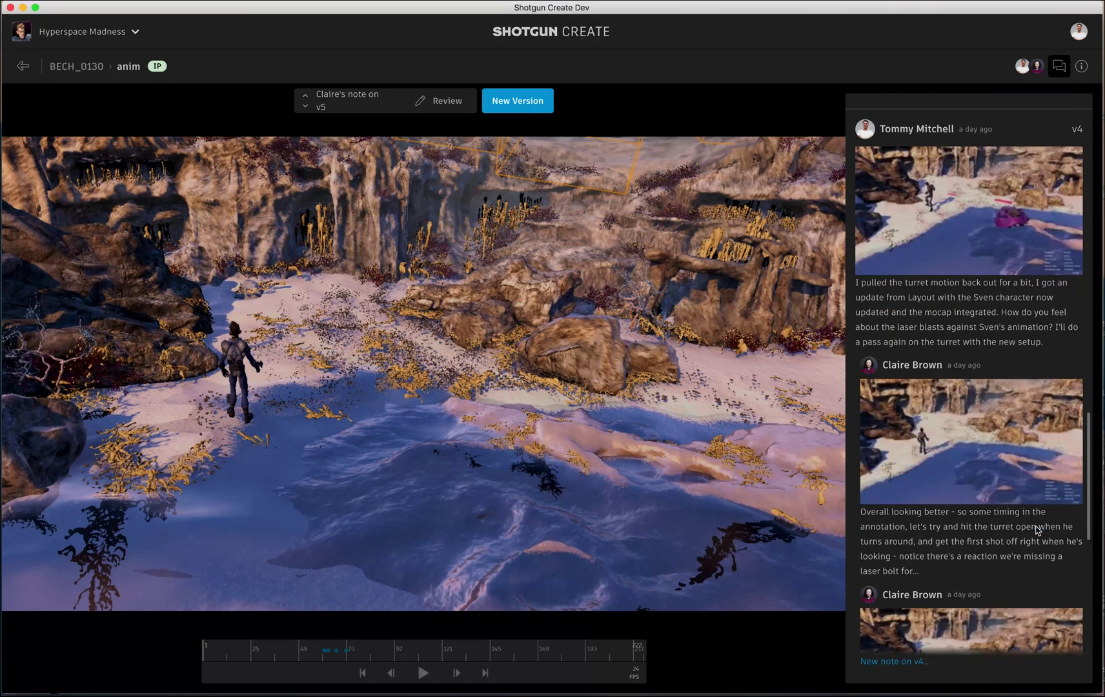
{"action": "left_click", "coordinate": [512, 108]}
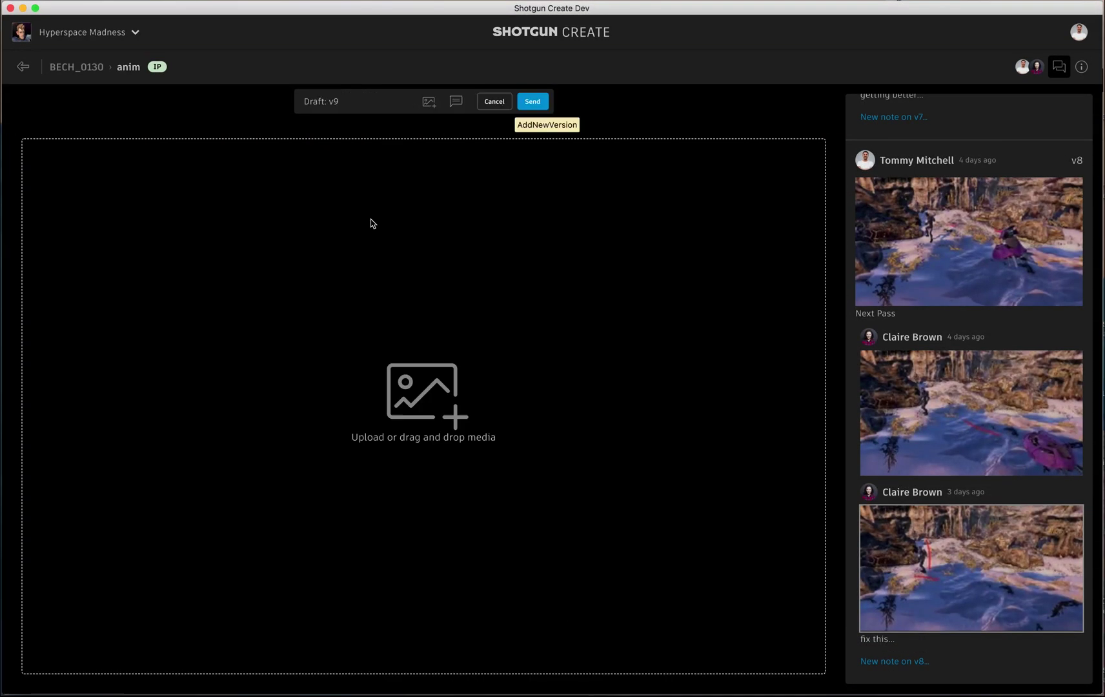
{"action": "left_click", "coordinate": [527, 423]}
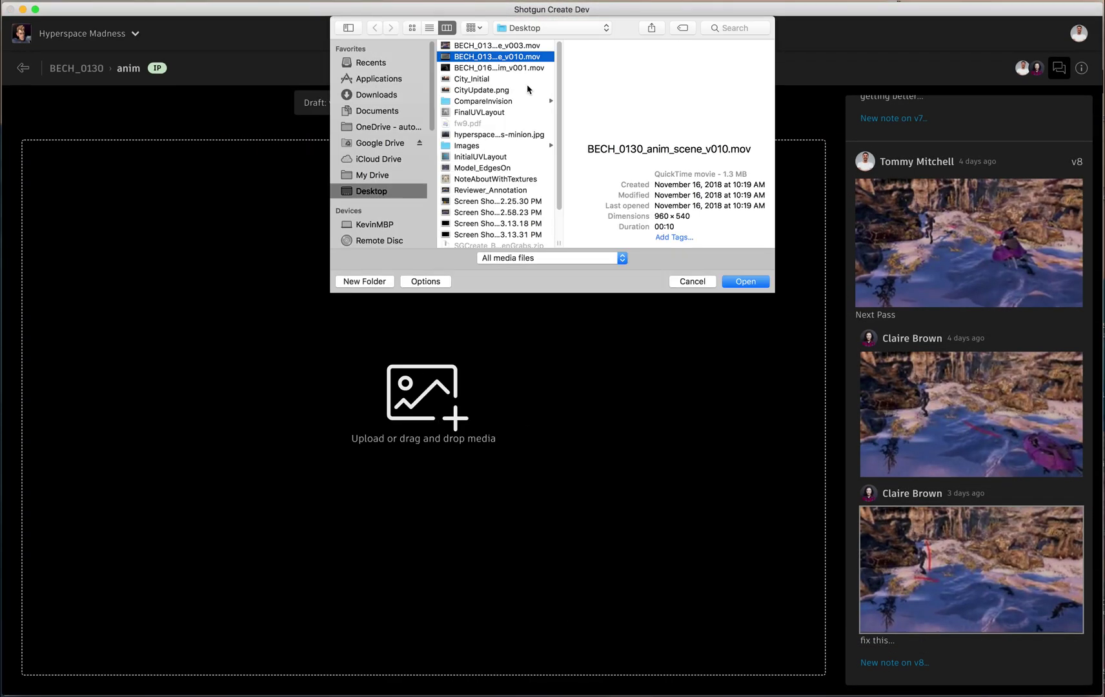
{"action": "left_click", "coordinate": [745, 284]}
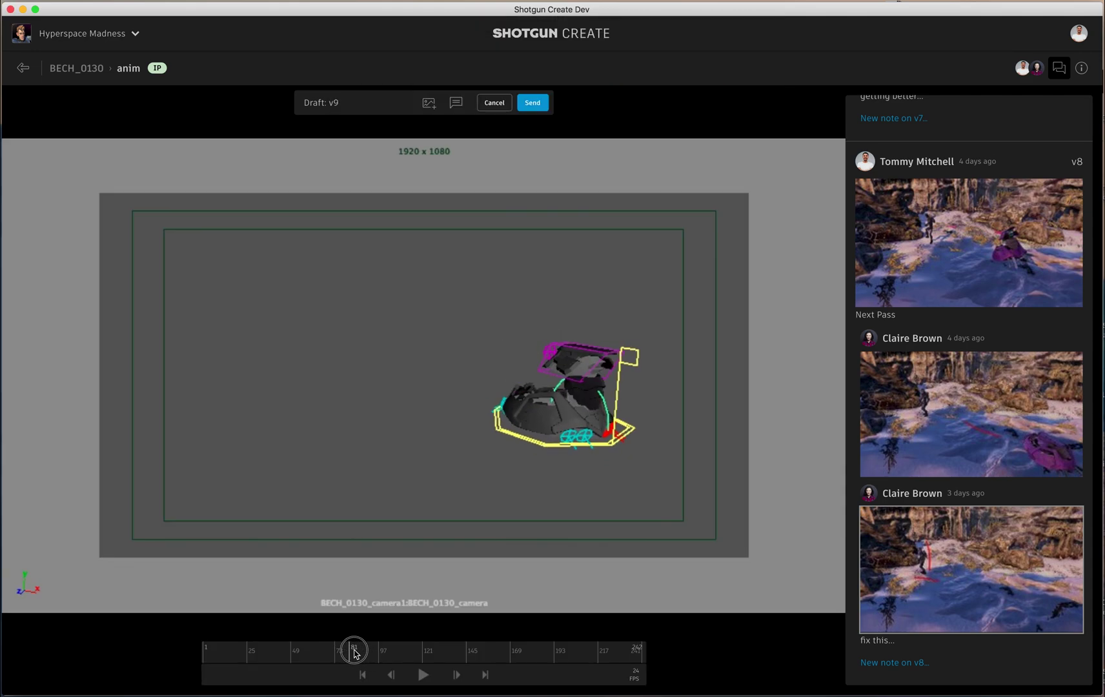
- Scrub the movie back, then view the Schedule in Detail view with BECH_0130 anim selected
{"action": "left_click_drag", "start_coordinate": [363, 652], "coordinate": [333, 652]}
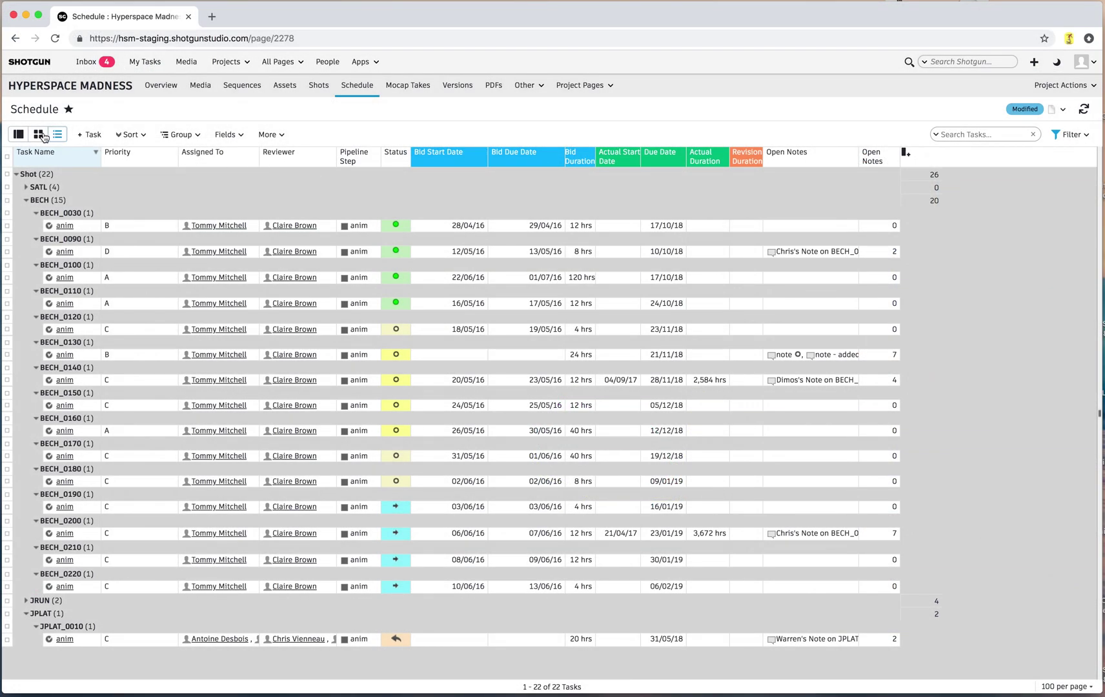
{"action": "left_click", "coordinate": [19, 135]}
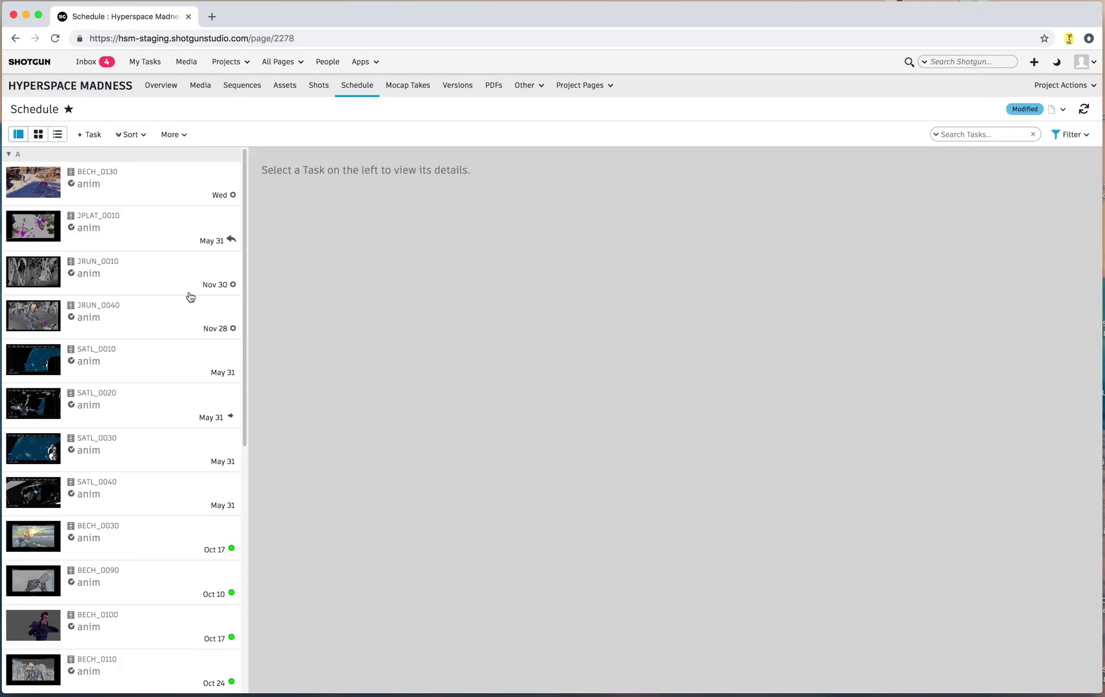
{"action": "left_click", "coordinate": [126, 201]}
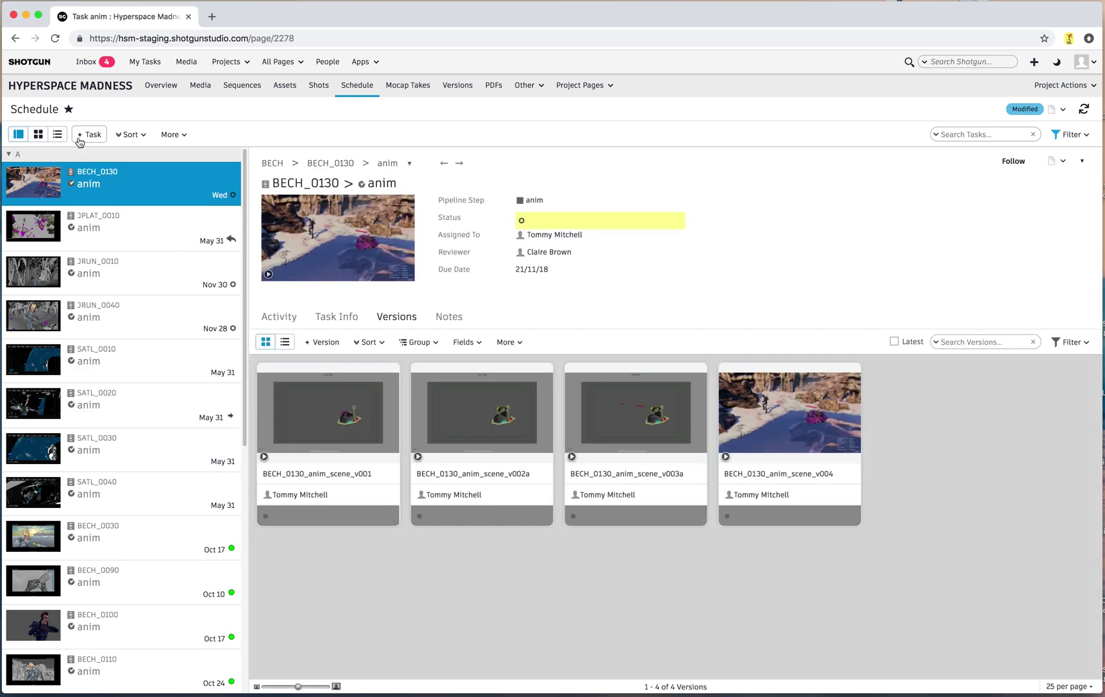
- Browse the Sequences page and all projects, ending on My Tasks with two lookdev tasks
{"action": "left_click", "coordinate": [259, 91]}
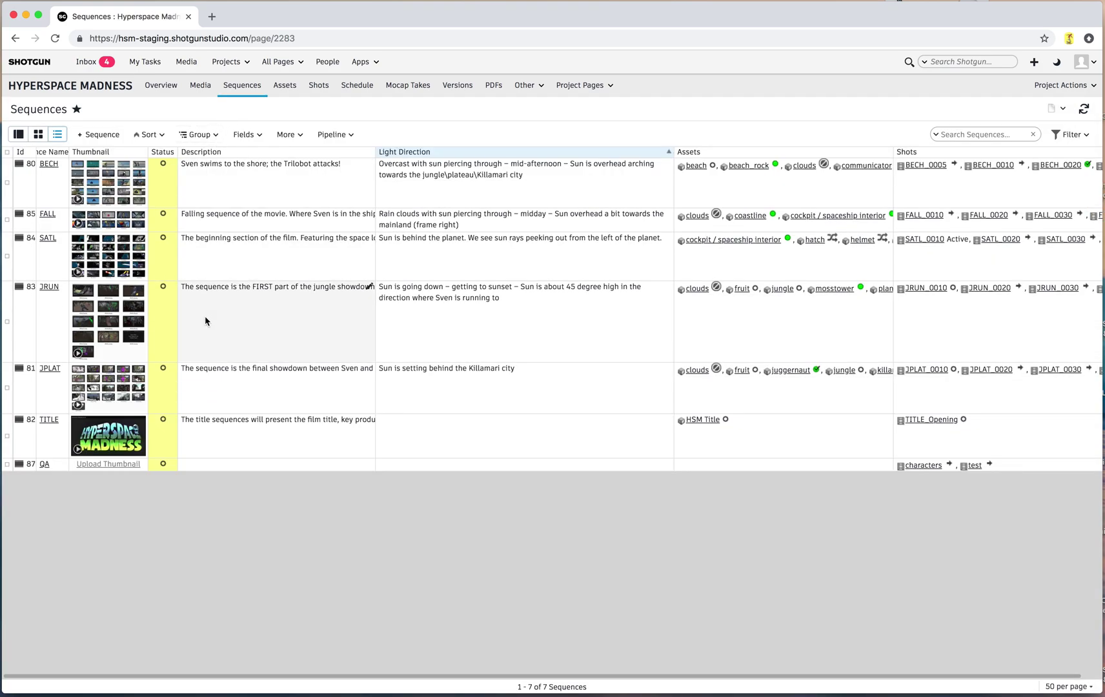
{"action": "left_click", "coordinate": [244, 62]}
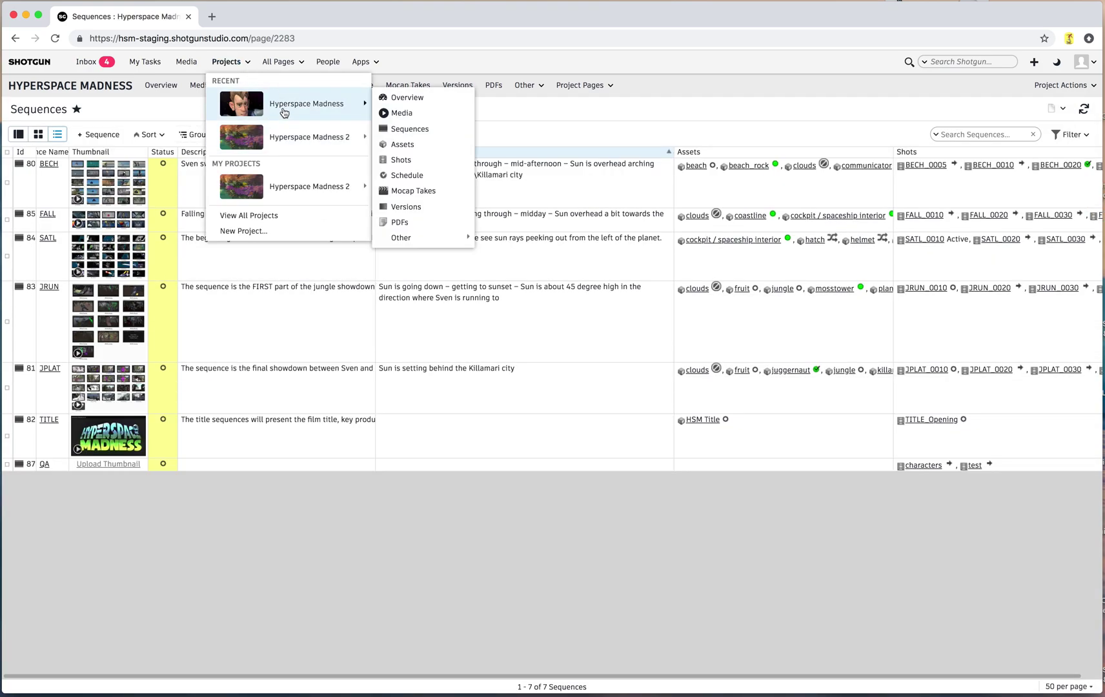
{"action": "mouse_move", "coordinate": [294, 136]}
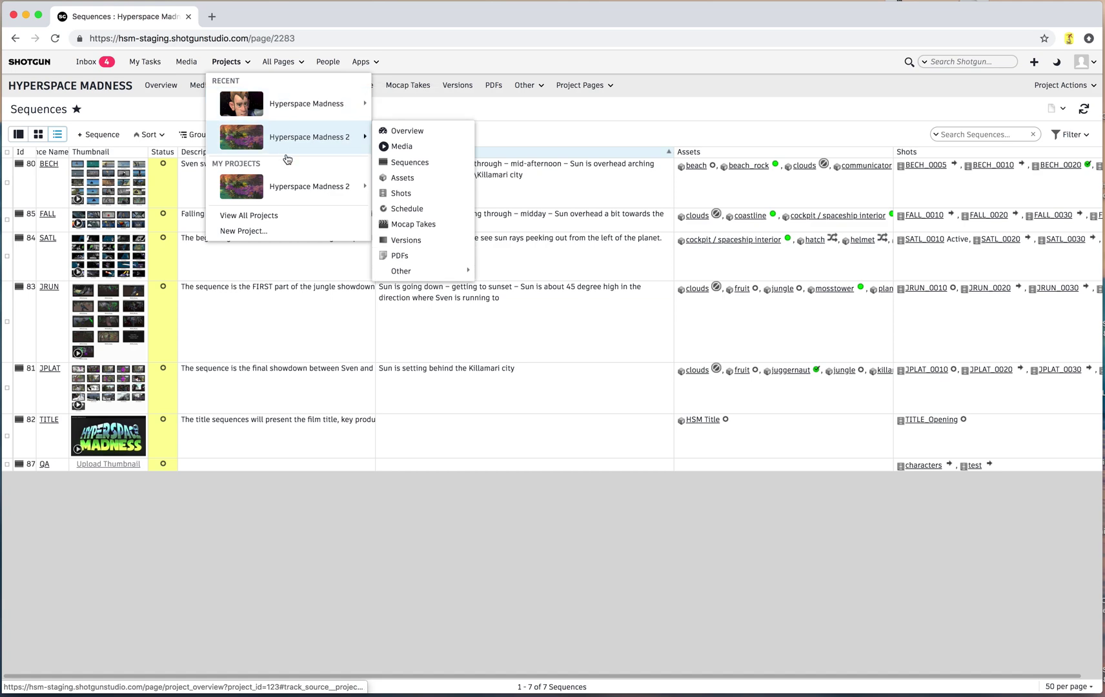
{"action": "left_click", "coordinate": [288, 222]}
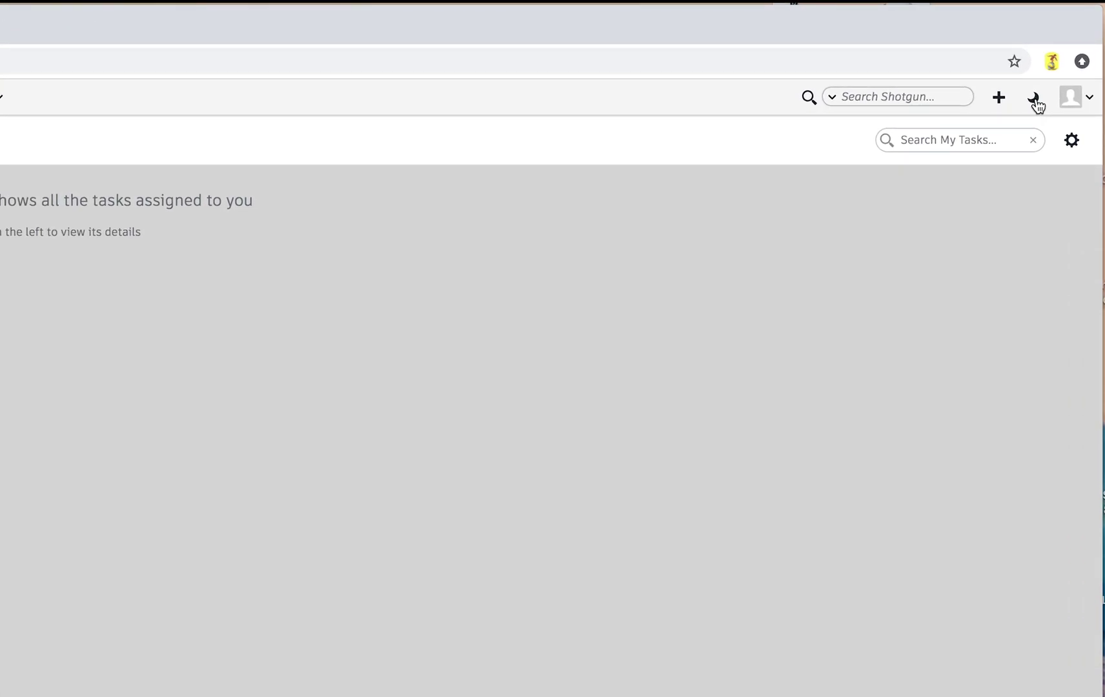
- Switch Shotgun to the dark theme, check Inbox, then reach Shotgun Create's download page via Manage Apps
{"action": "left_click", "coordinate": [1035, 98]}
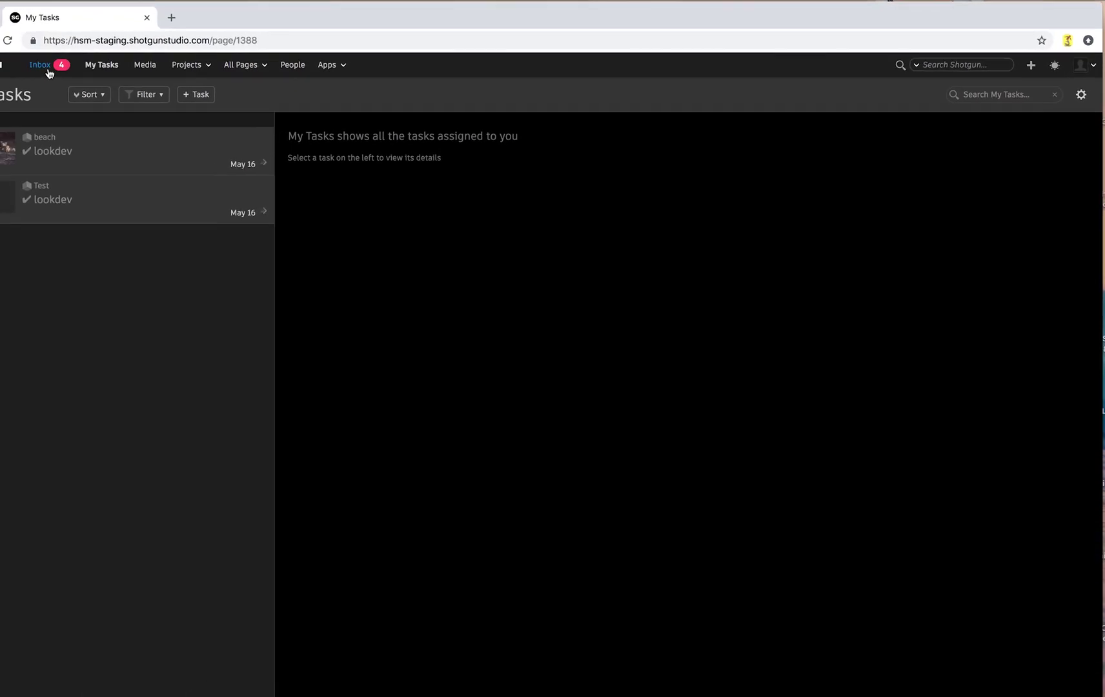
{"action": "left_click", "coordinate": [48, 70]}
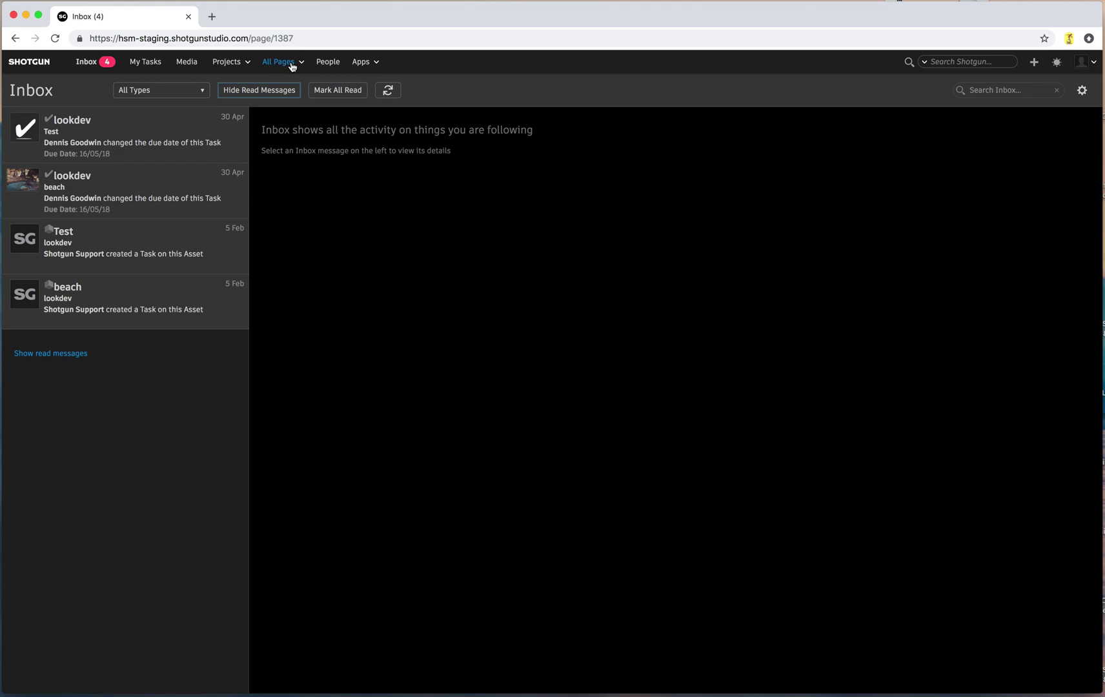
{"action": "left_click", "coordinate": [378, 63]}
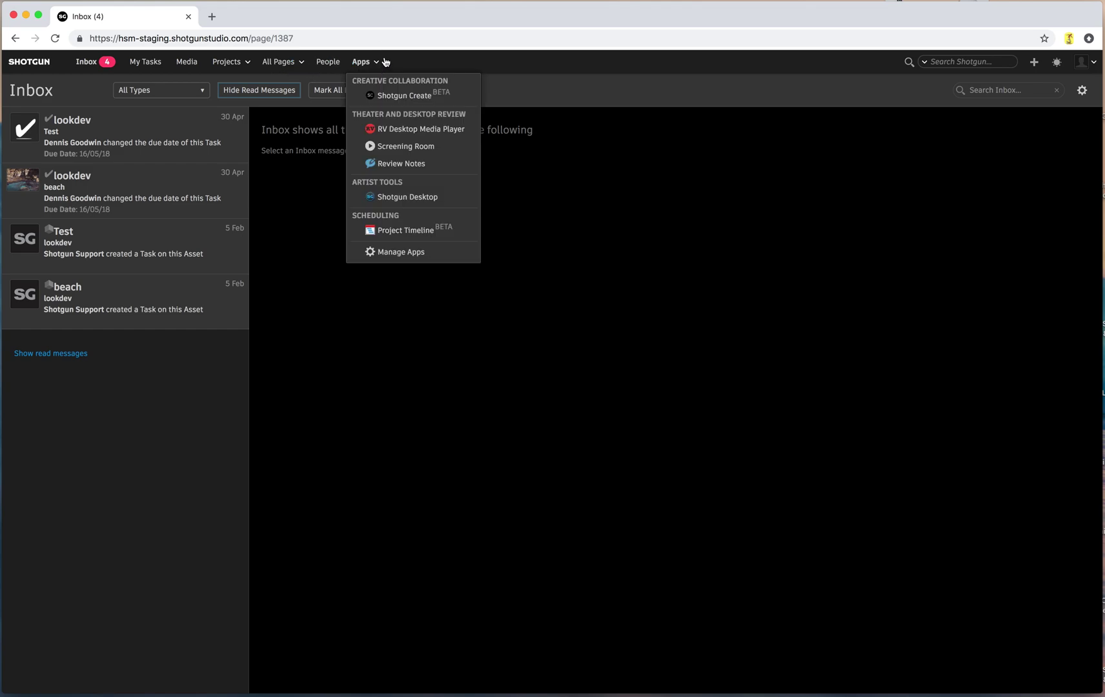
{"action": "left_click", "coordinate": [388, 252]}
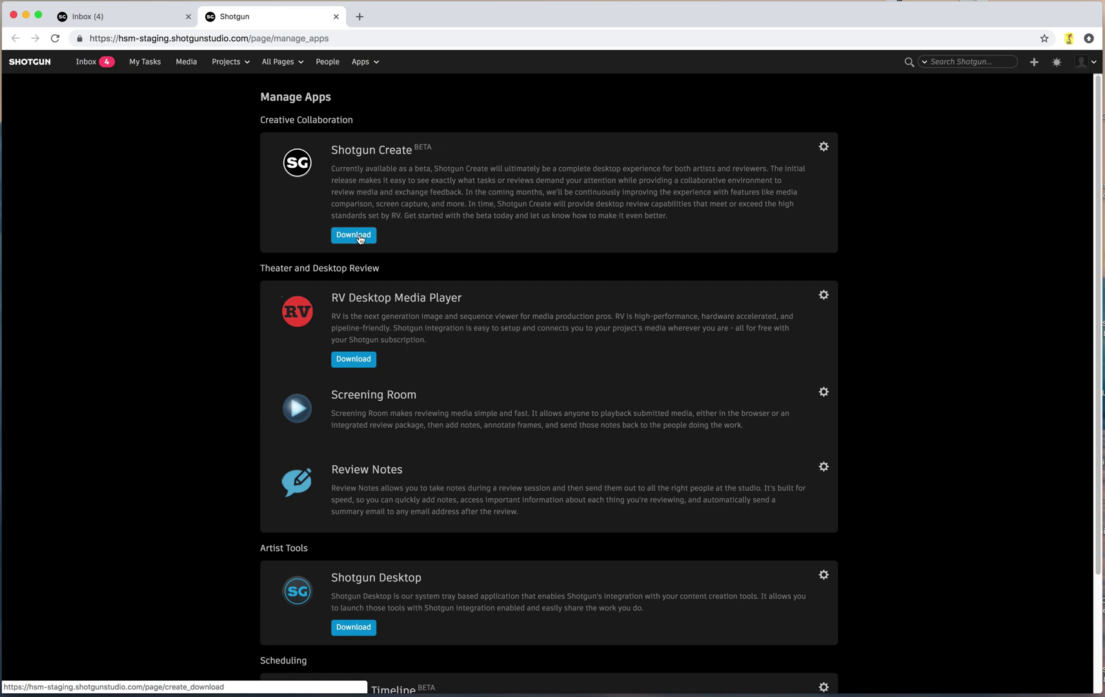
{"action": "left_click", "coordinate": [354, 235]}
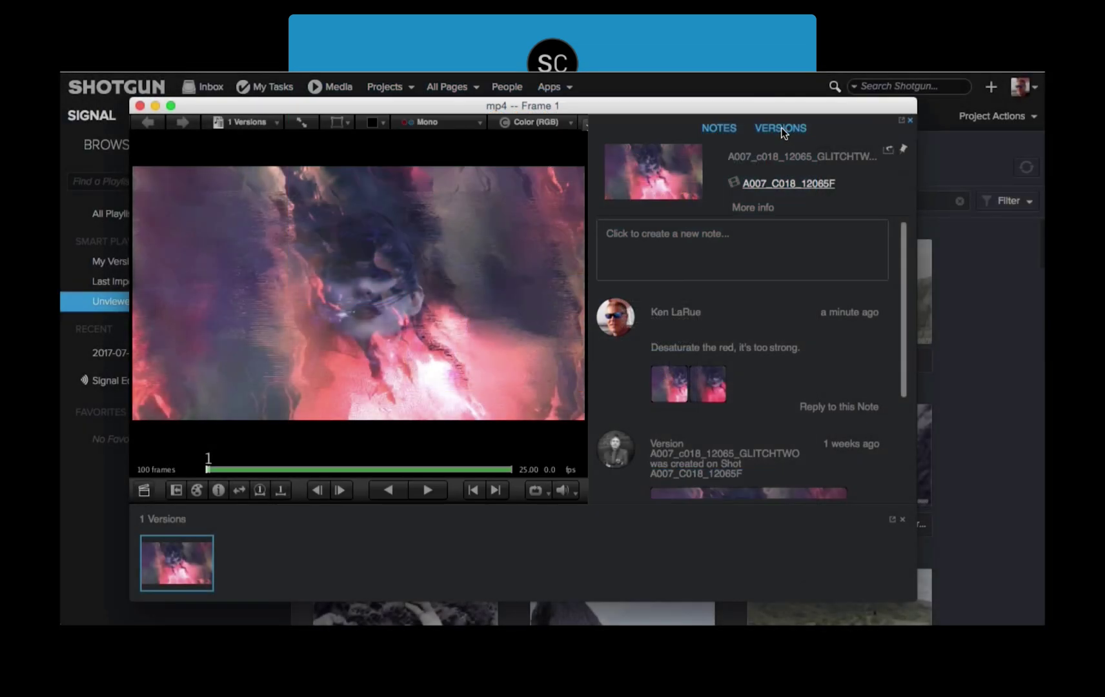
- Show the clip's versions in the RV Shotgun panel's VERSIONS tab
{"action": "left_click", "coordinate": [783, 129]}
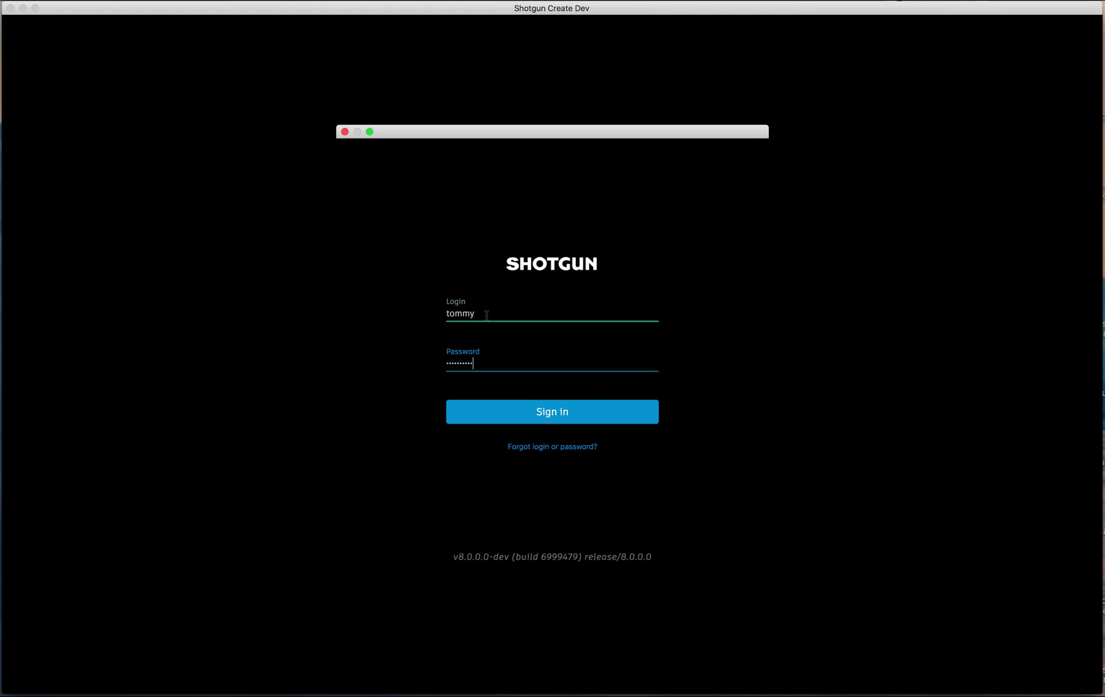
- Sign in and step through the four welcome-tour items to reach the Hyperspace Madness tasks
{"action": "left_click", "coordinate": [565, 418]}
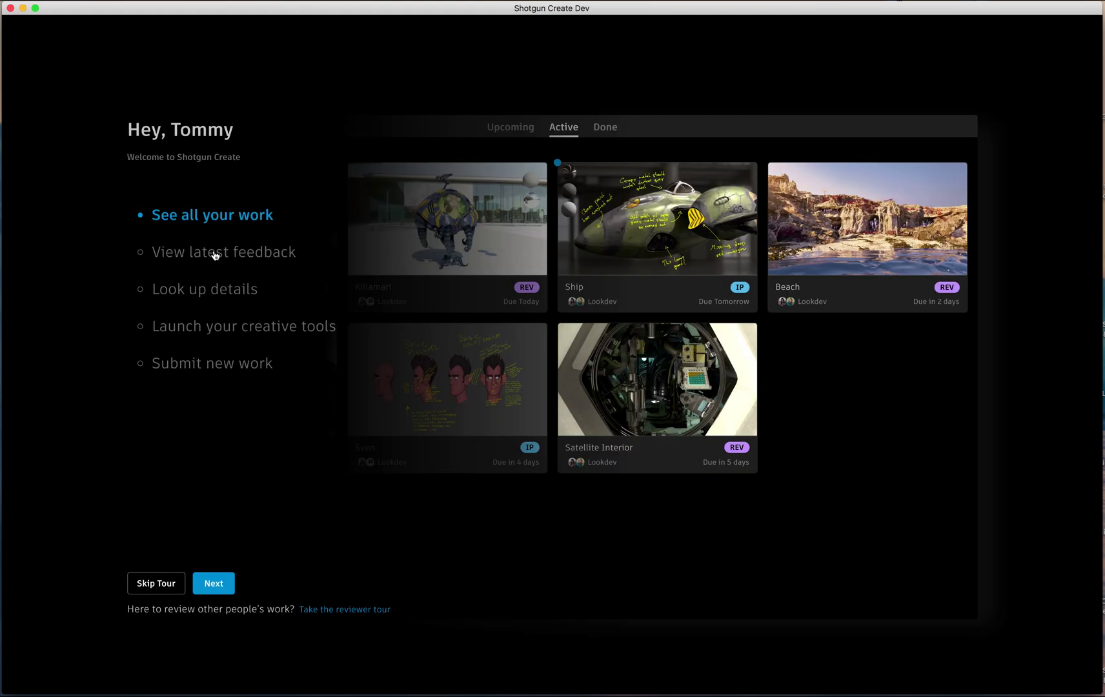
{"action": "left_click", "coordinate": [215, 253]}
{"action": "left_click", "coordinate": [222, 292]}
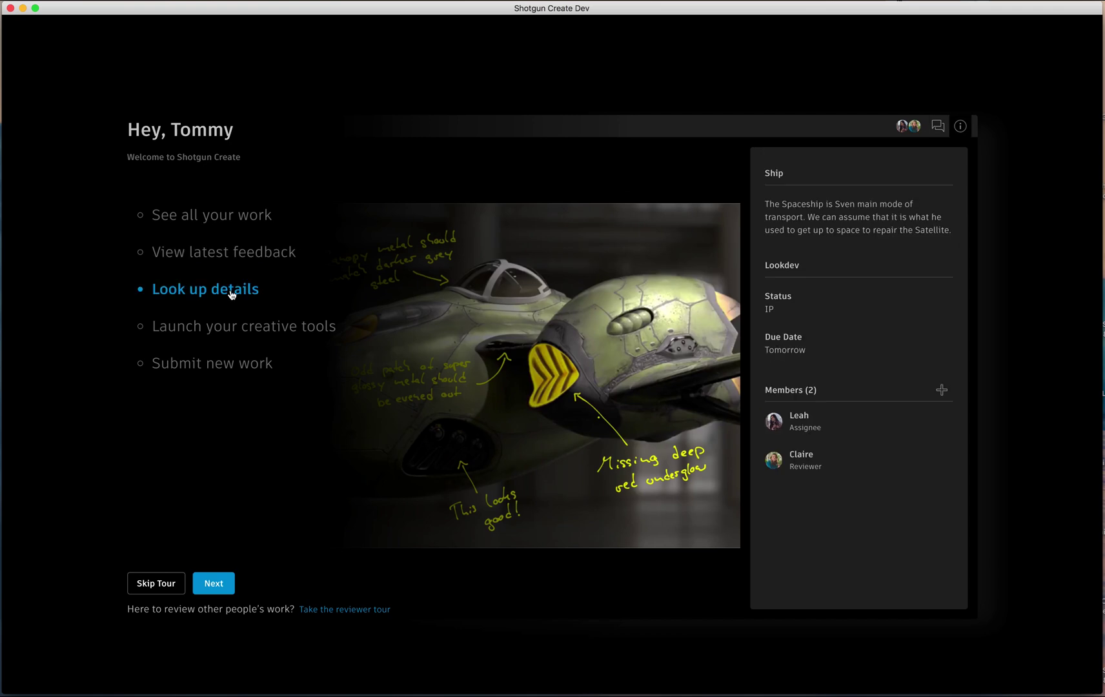
{"action": "left_click", "coordinate": [197, 328]}
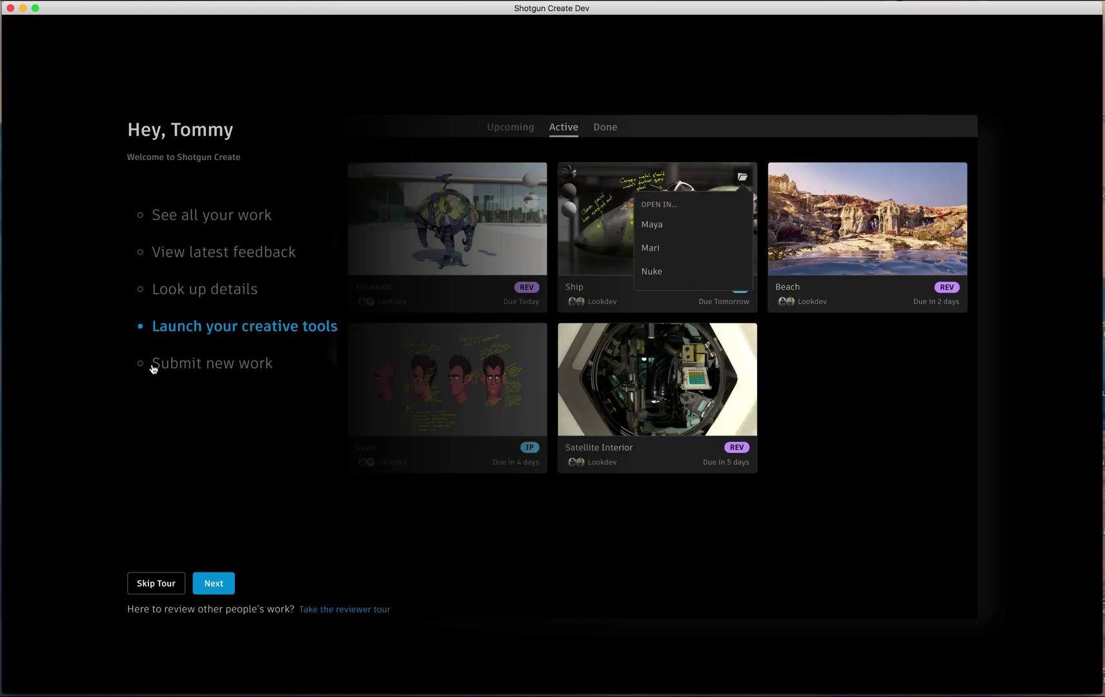
{"action": "left_click", "coordinate": [168, 370]}
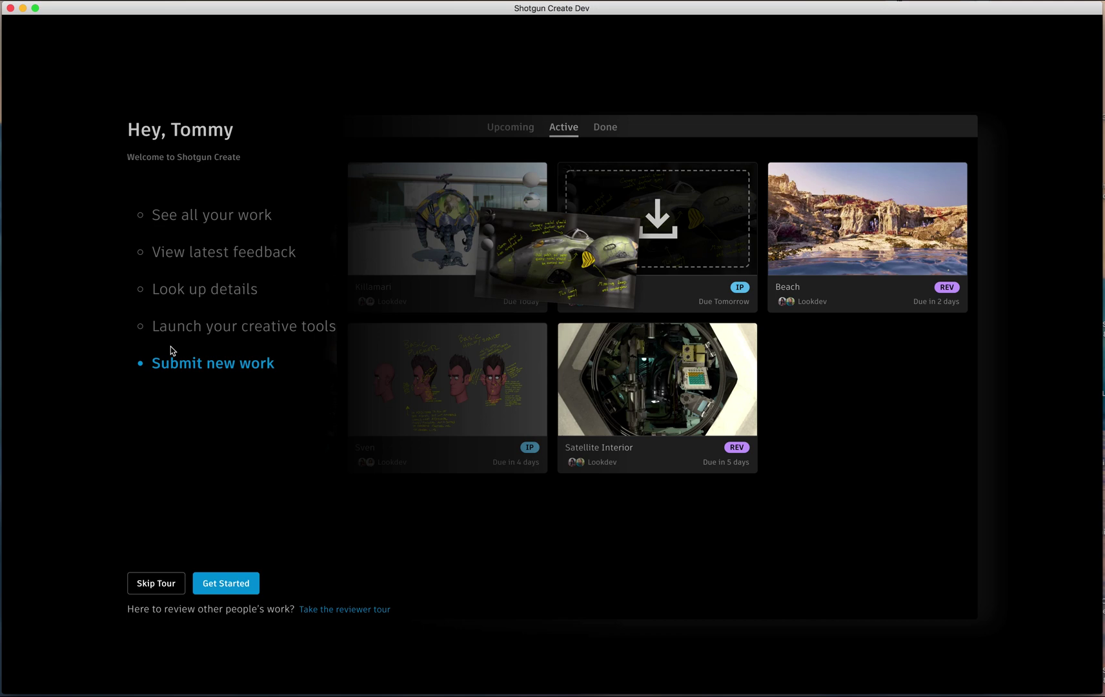
{"action": "left_click", "coordinate": [226, 584]}
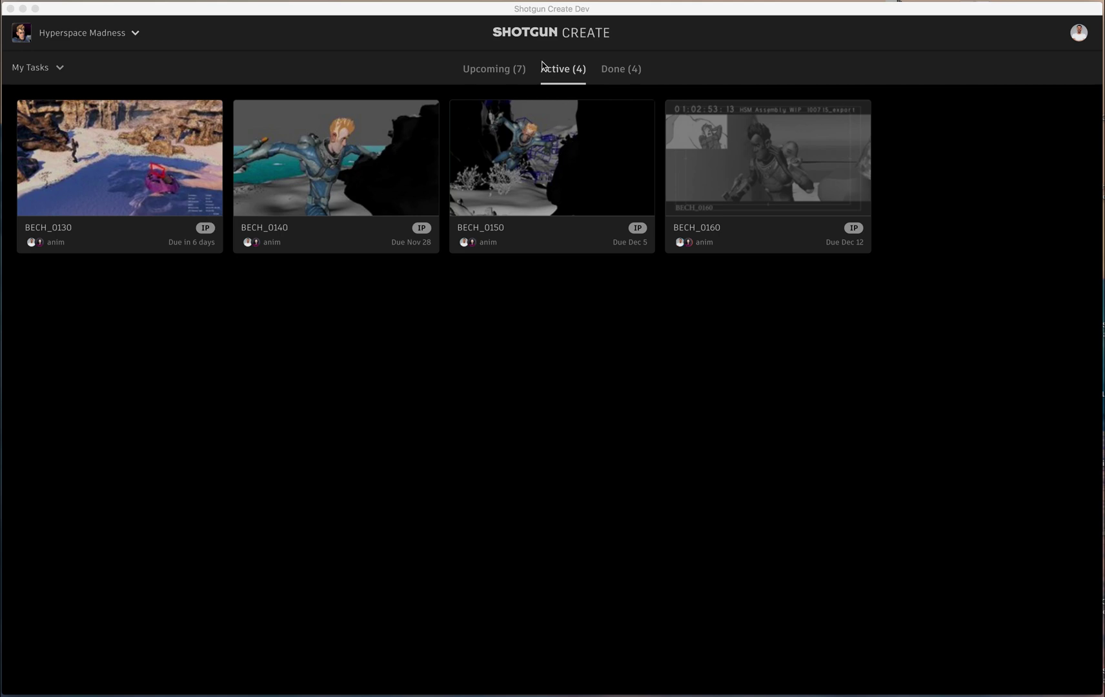
- Browse the Upcoming (7) tasks, then the four Done tasks
{"action": "left_click", "coordinate": [513, 71]}
{"action": "left_click", "coordinate": [616, 69]}
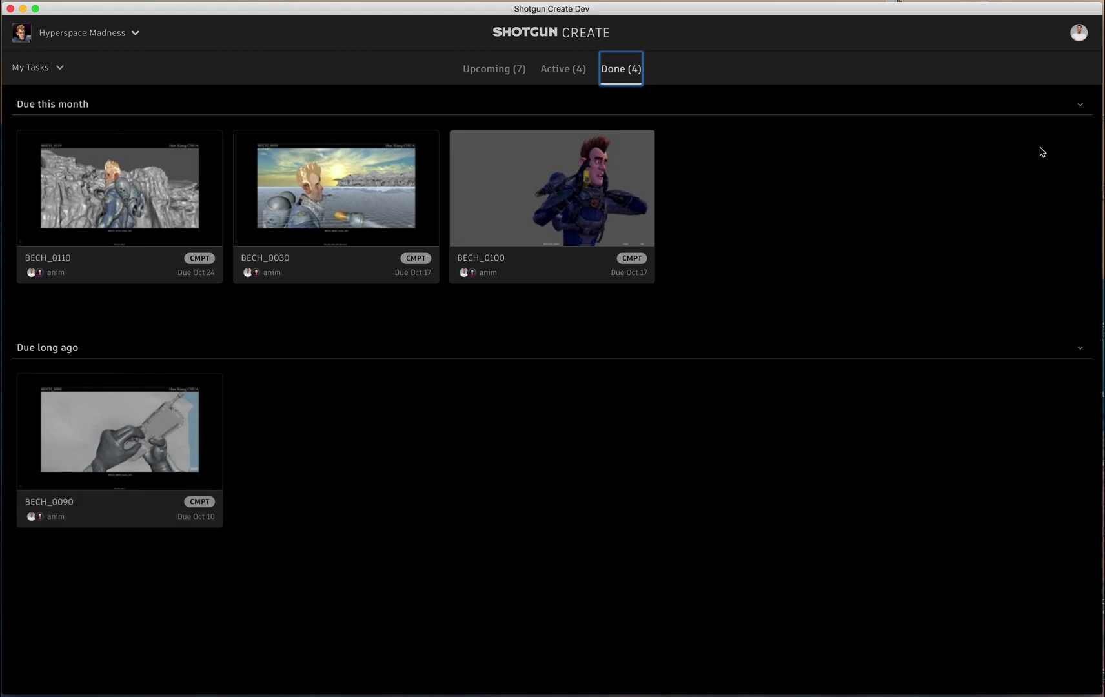
- Move JPLAT_0010 anim's due date from 31/05/18 to 23 November 2018 in the Schedule
{"action": "key", "text": "Left"}
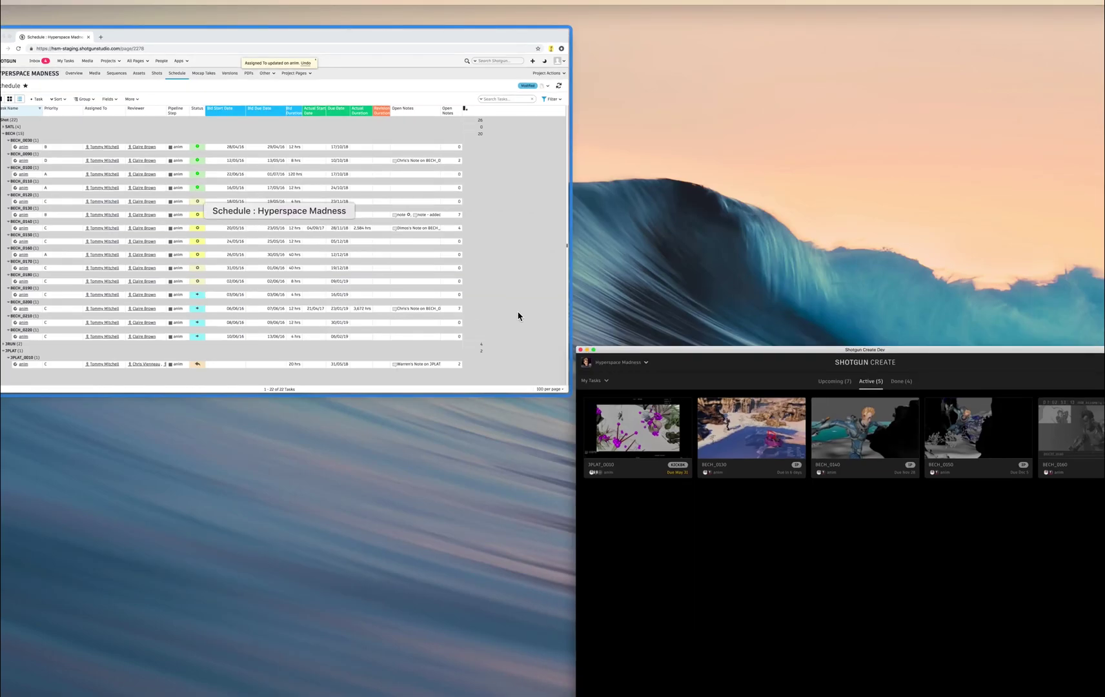
{"action": "left_click", "coordinate": [518, 317]}
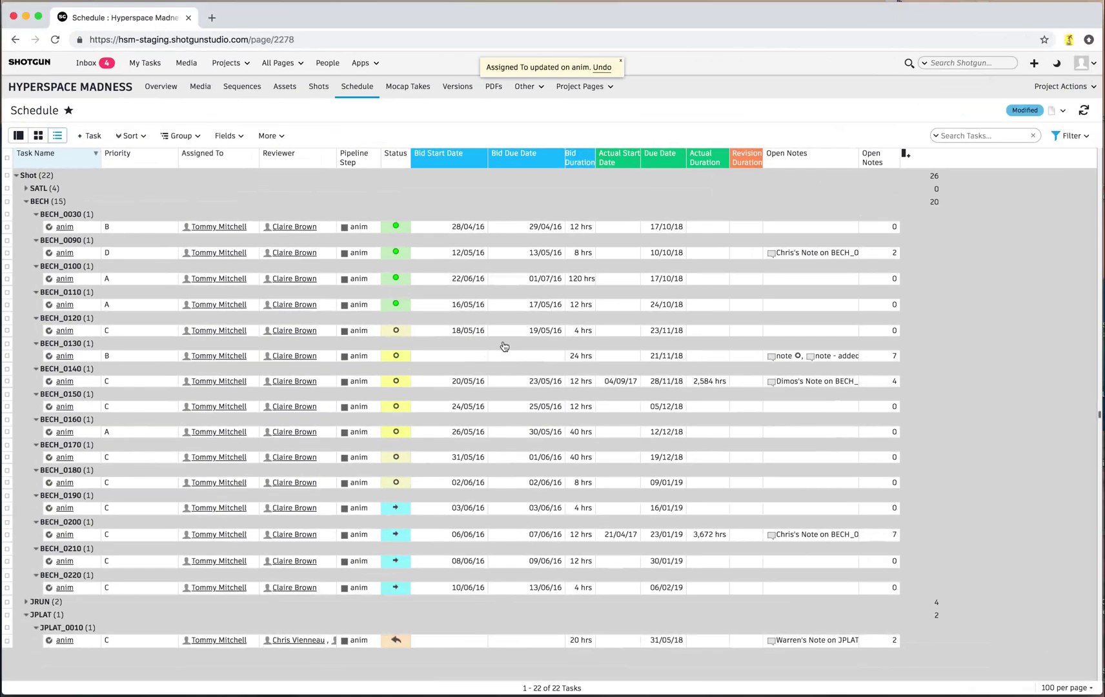
{"action": "left_click", "coordinate": [683, 640]}
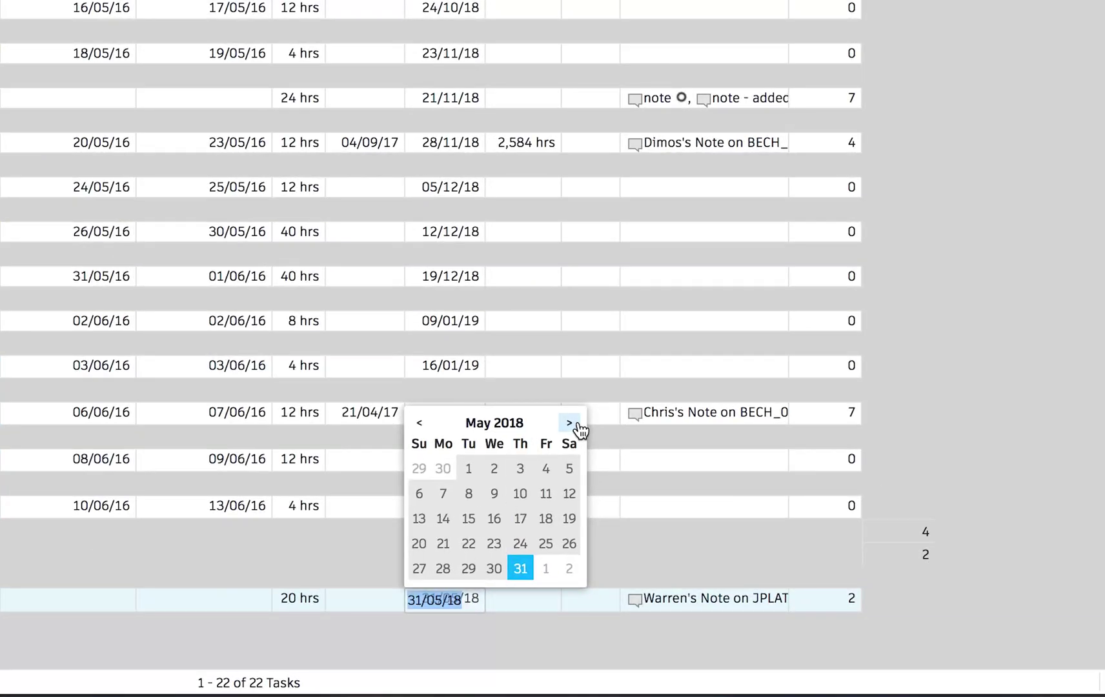
{"action": "left_click", "coordinate": [735, 540]}
{"action": "left_click", "coordinate": [735, 541]}
{"action": "left_click", "coordinate": [734, 541]}
{"action": "left_click", "coordinate": [735, 540]}
{"action": "left_click", "coordinate": [734, 540]}
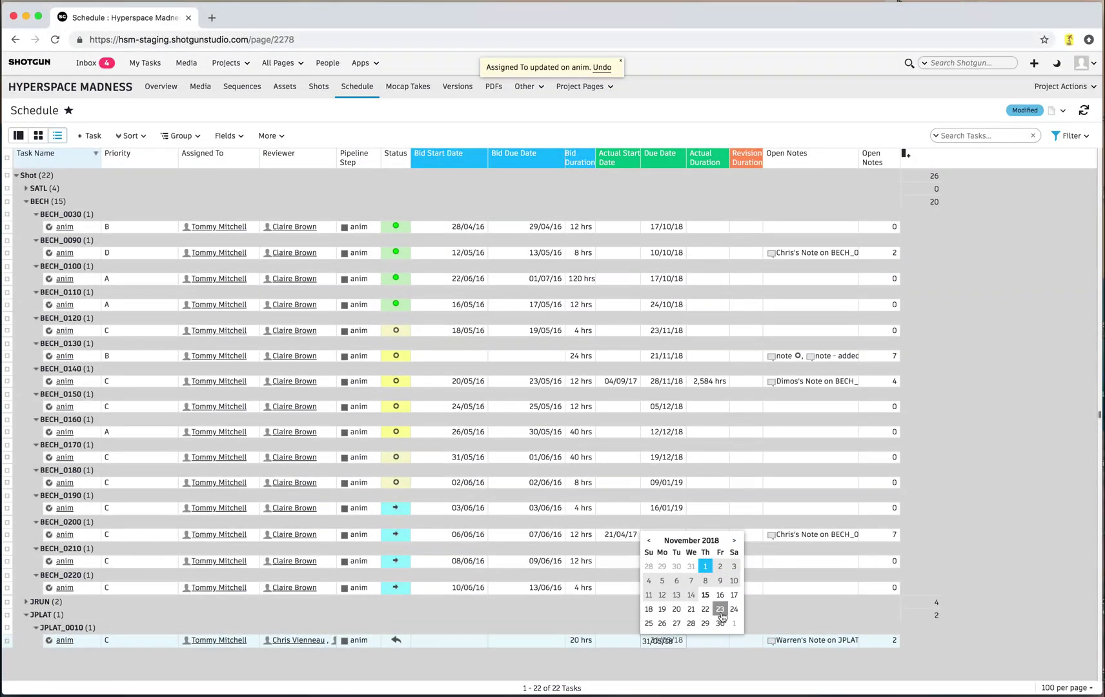
{"action": "left_click", "coordinate": [720, 610]}
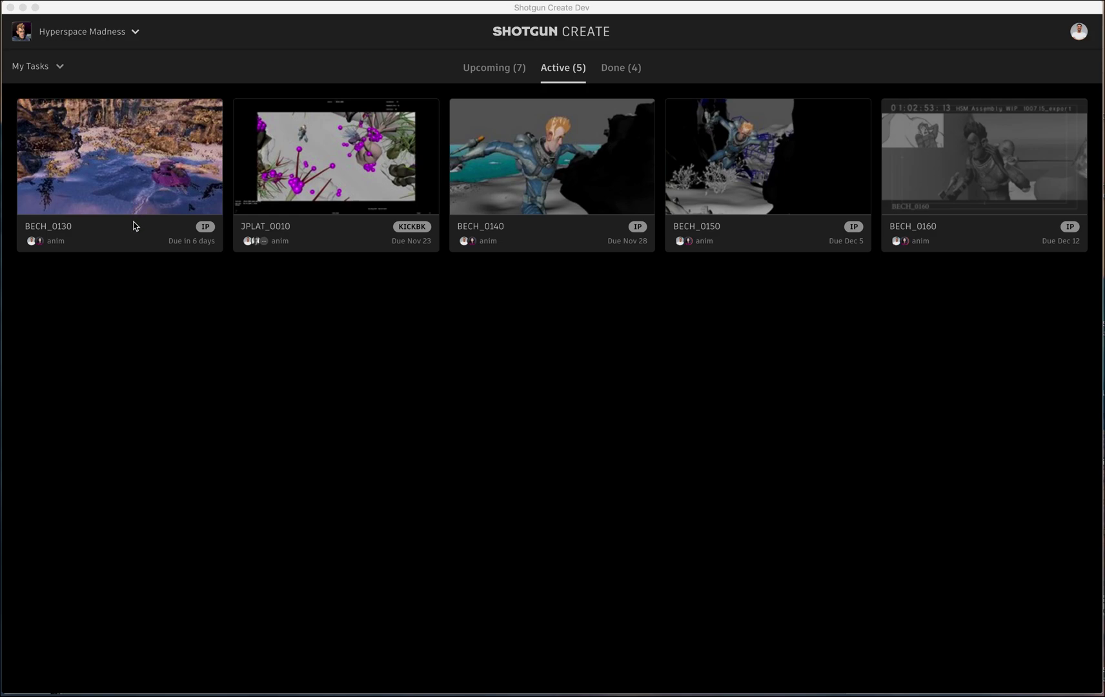
- Open the BECH_0130 anim task and scroll its notes up to the v1 feedback
{"action": "left_click", "coordinate": [134, 227]}
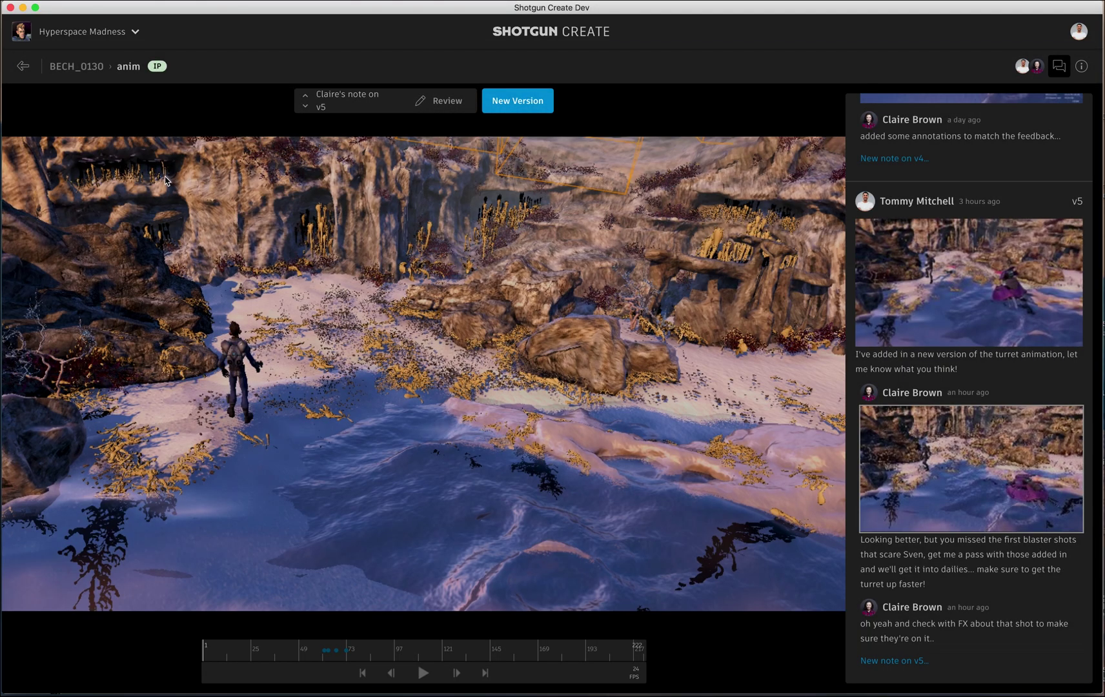
{"action": "scroll", "coordinate": [1039, 530], "scroll_direction": "up", "scroll_amount": 5}
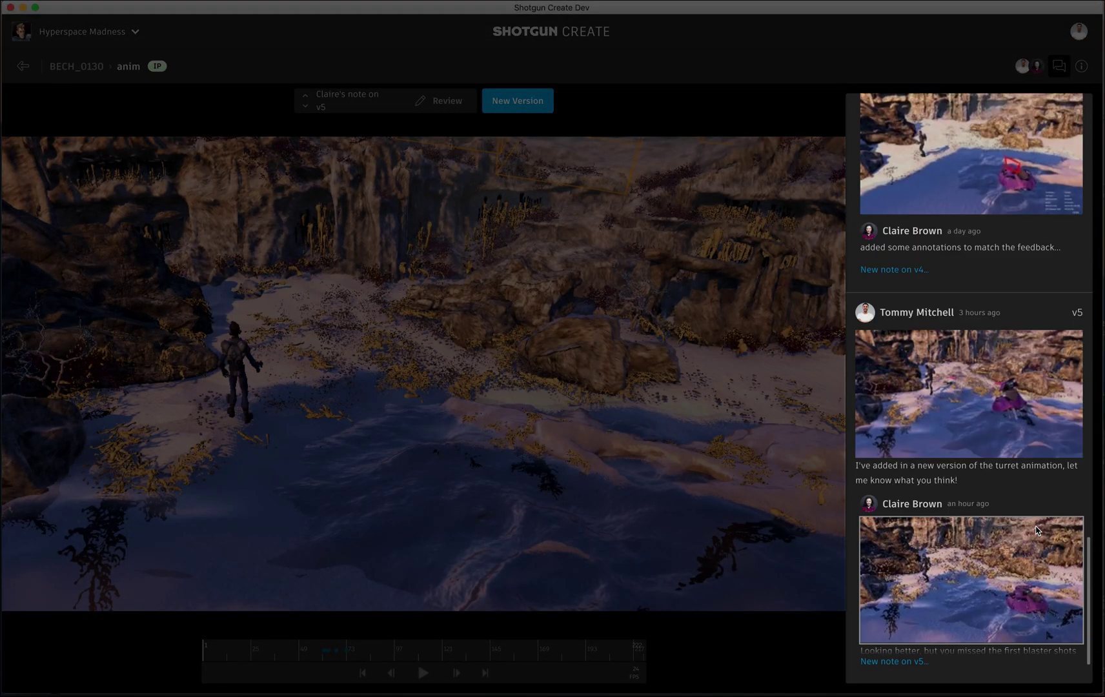
{"action": "scroll", "coordinate": [1038, 530], "scroll_direction": "up", "scroll_amount": 5}
{"action": "scroll", "coordinate": [1039, 530], "scroll_direction": "up", "scroll_amount": 5}
{"action": "scroll", "coordinate": [1038, 531], "scroll_direction": "up", "scroll_amount": 5}
{"action": "scroll", "coordinate": [1036, 530], "scroll_direction": "up", "scroll_amount": 5}
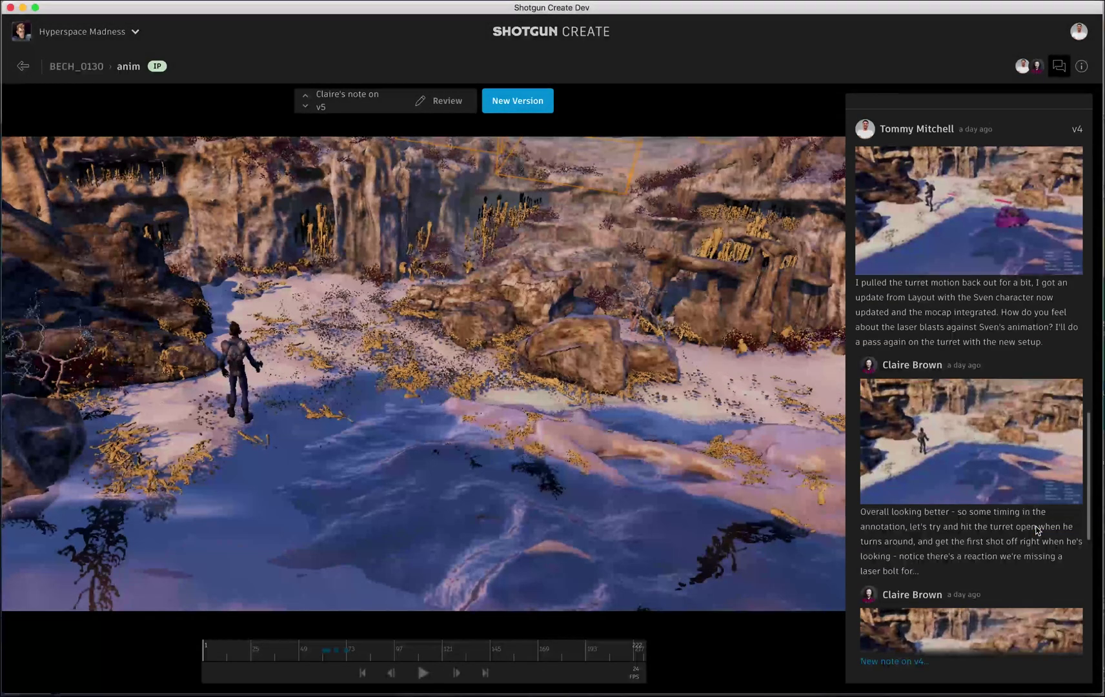
{"action": "scroll", "coordinate": [1037, 531], "scroll_direction": "up", "scroll_amount": 5}
{"action": "scroll", "coordinate": [1037, 531], "scroll_direction": "up", "scroll_amount": 5}
{"action": "scroll", "coordinate": [1036, 531], "scroll_direction": "up", "scroll_amount": 3}
{"action": "scroll", "coordinate": [1038, 531], "scroll_direction": "up", "scroll_amount": 5}
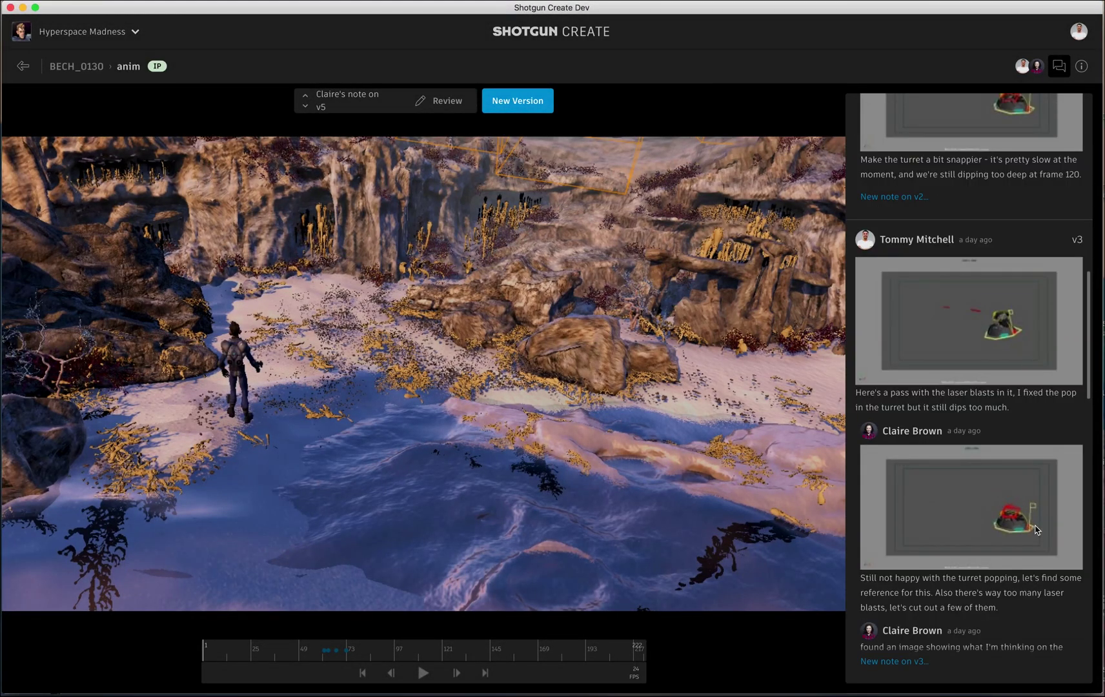
{"action": "scroll", "coordinate": [1036, 530], "scroll_direction": "up", "scroll_amount": 5}
{"action": "scroll", "coordinate": [1025, 506], "scroll_direction": "up", "scroll_amount": 5}
{"action": "scroll", "coordinate": [978, 333], "scroll_direction": "up", "scroll_amount": 5}
{"action": "scroll", "coordinate": [974, 340], "scroll_direction": "up", "scroll_amount": 5}
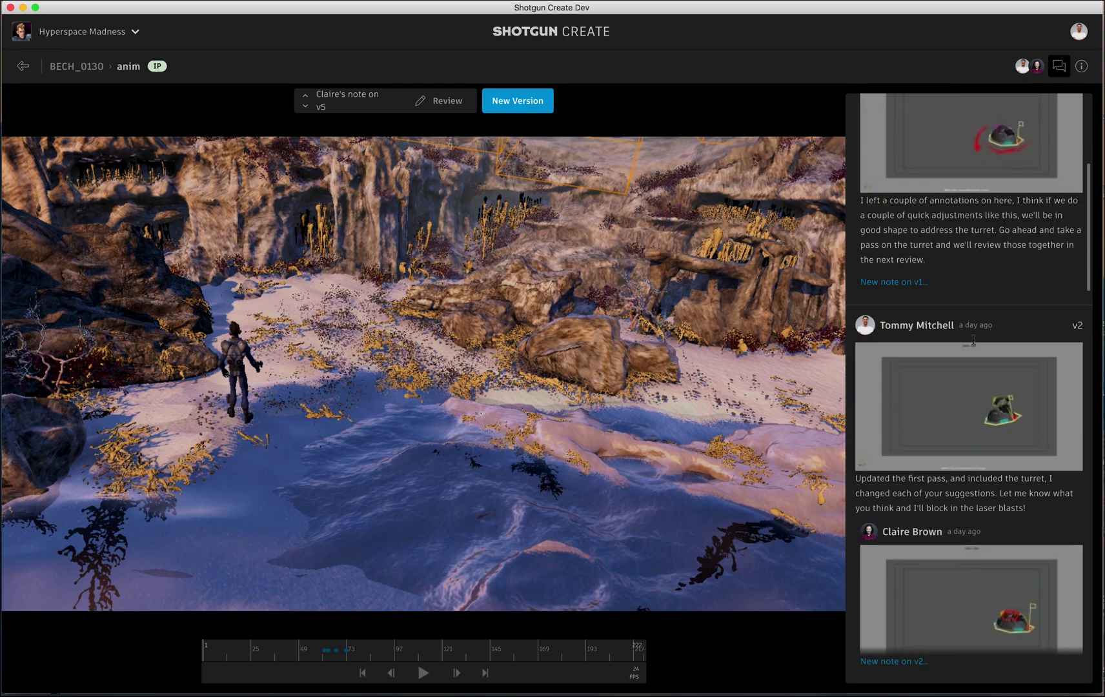
{"action": "scroll", "coordinate": [973, 339], "scroll_direction": "up", "scroll_amount": 5}
{"action": "scroll", "coordinate": [964, 273], "scroll_direction": "up", "scroll_amount": 5}
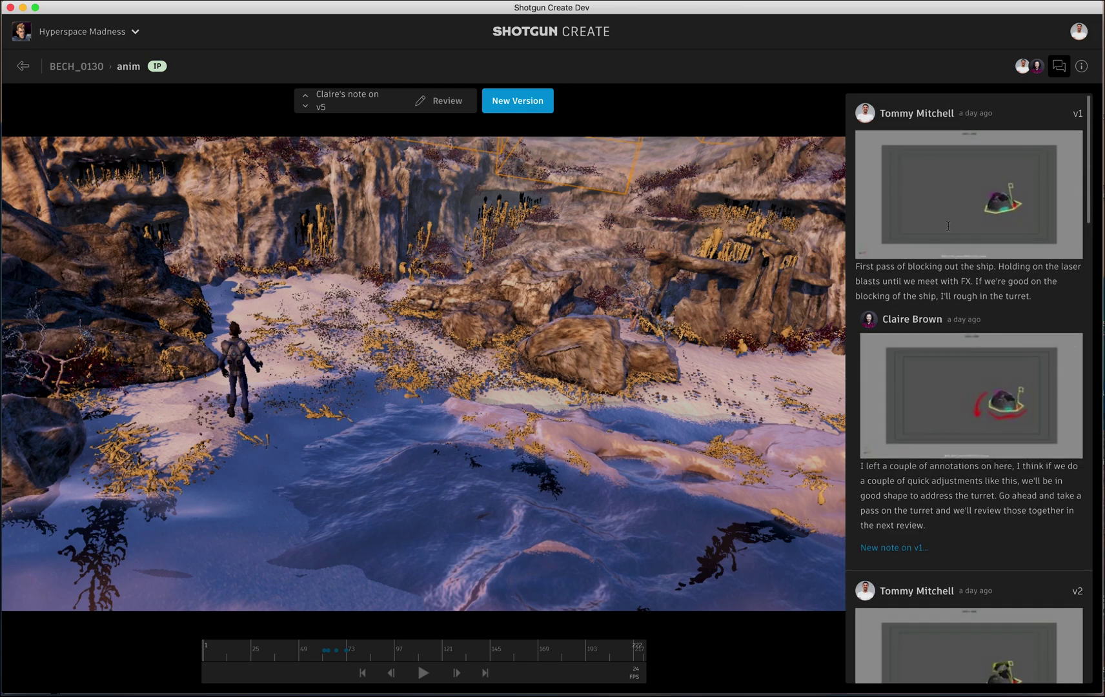
- Scroll back down to the latest notes and scrub the shot to around frame 74
{"action": "scroll", "coordinate": [962, 271], "scroll_direction": "down", "scroll_amount": 5}
{"action": "scroll", "coordinate": [982, 336], "scroll_direction": "down", "scroll_amount": 5}
{"action": "scroll", "coordinate": [1007, 420], "scroll_direction": "down", "scroll_amount": 5}
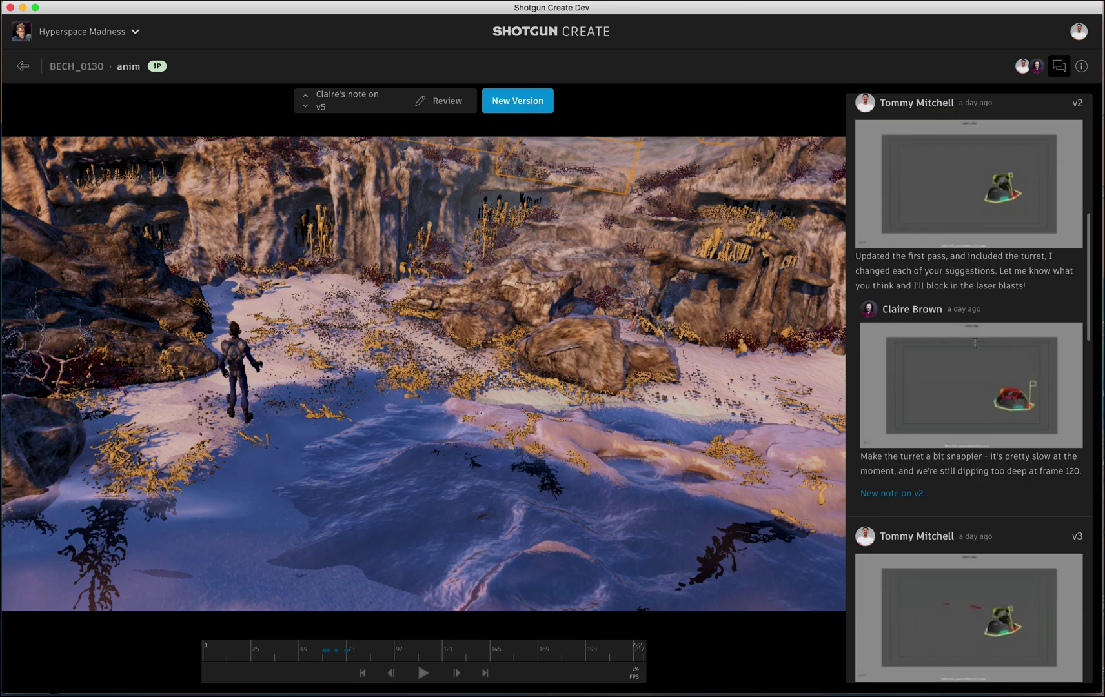
{"action": "scroll", "coordinate": [1033, 516], "scroll_direction": "down", "scroll_amount": 5}
{"action": "scroll", "coordinate": [1035, 530], "scroll_direction": "down", "scroll_amount": 5}
{"action": "scroll", "coordinate": [1035, 527], "scroll_direction": "down", "scroll_amount": 5}
{"action": "scroll", "coordinate": [1036, 526], "scroll_direction": "down", "scroll_amount": 5}
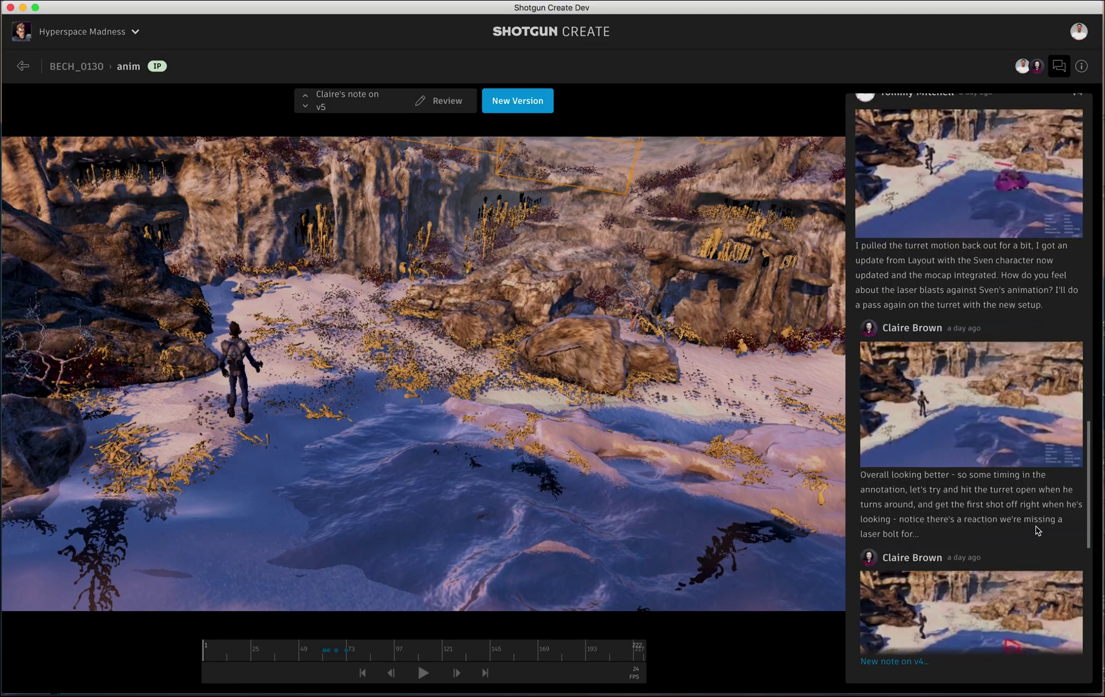
{"action": "scroll", "coordinate": [1035, 526], "scroll_direction": "down", "scroll_amount": 5}
{"action": "left_click_drag", "start_coordinate": [215, 660], "coordinate": [350, 666]}
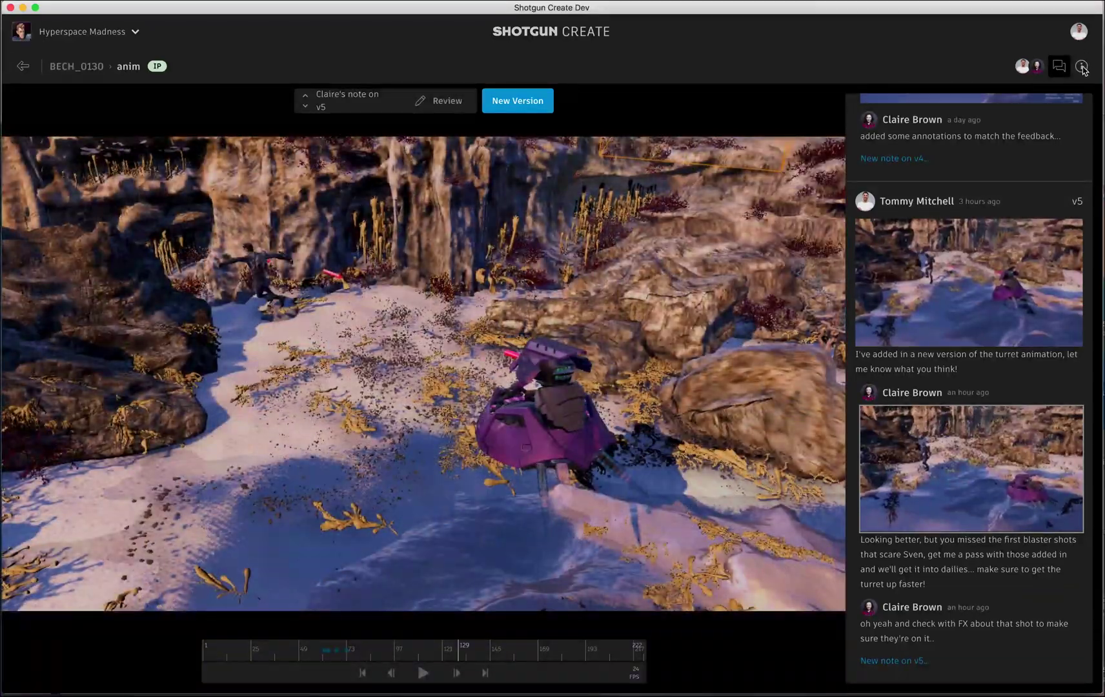
- Show the BECH_0130 task's Info details and browse reviewers to add under Members
{"action": "left_click", "coordinate": [1087, 73]}
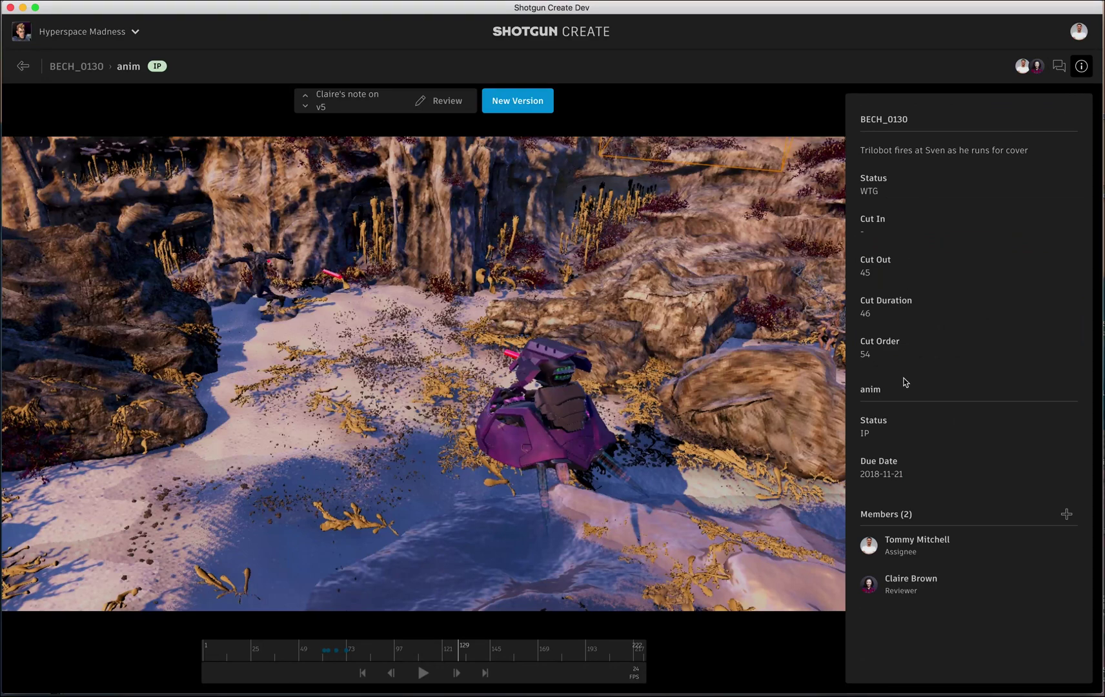
{"action": "left_click", "coordinate": [1066, 515]}
{"action": "scroll", "coordinate": [983, 529], "scroll_direction": "down", "scroll_amount": 3}
{"action": "scroll", "coordinate": [945, 562], "scroll_direction": "down", "scroll_amount": 4}
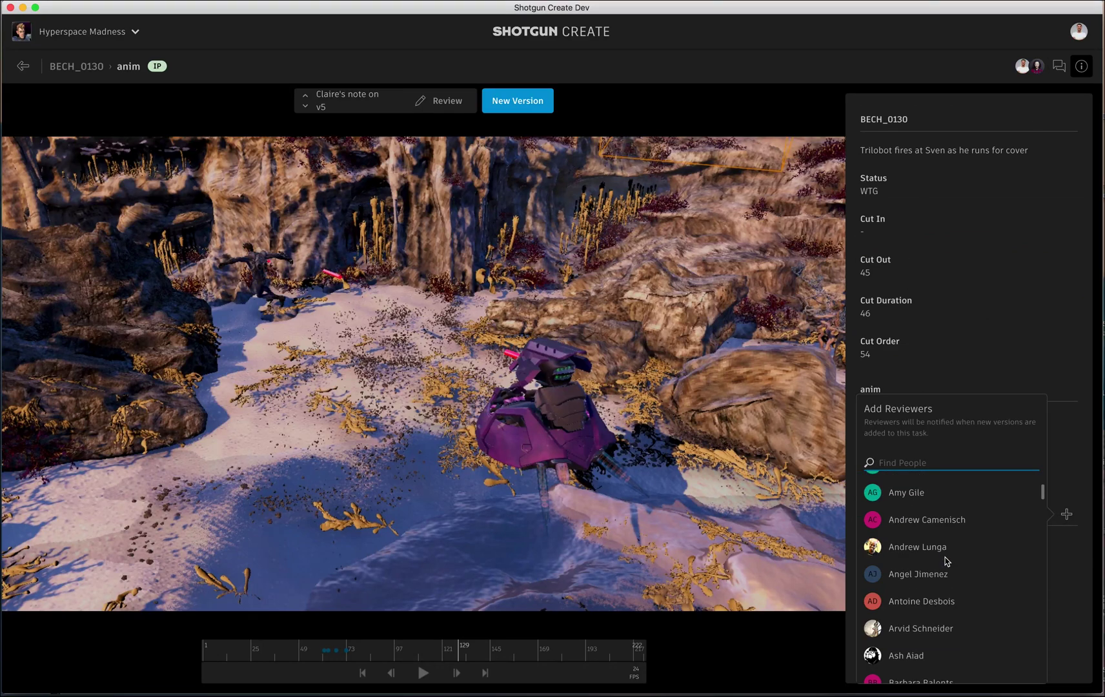
{"action": "scroll", "coordinate": [946, 557], "scroll_direction": "up", "scroll_amount": 3}
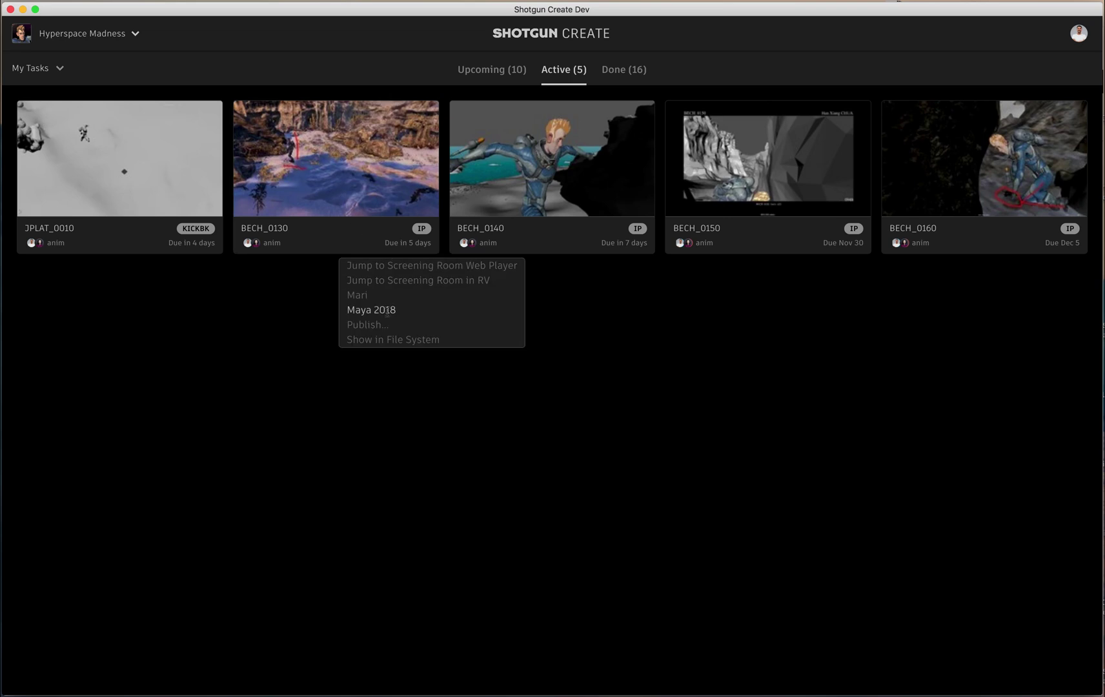
- Launch Maya 2018 for BECH_0130 and scrub the trilobot animation to frame 867
{"action": "left_click", "coordinate": [386, 311]}
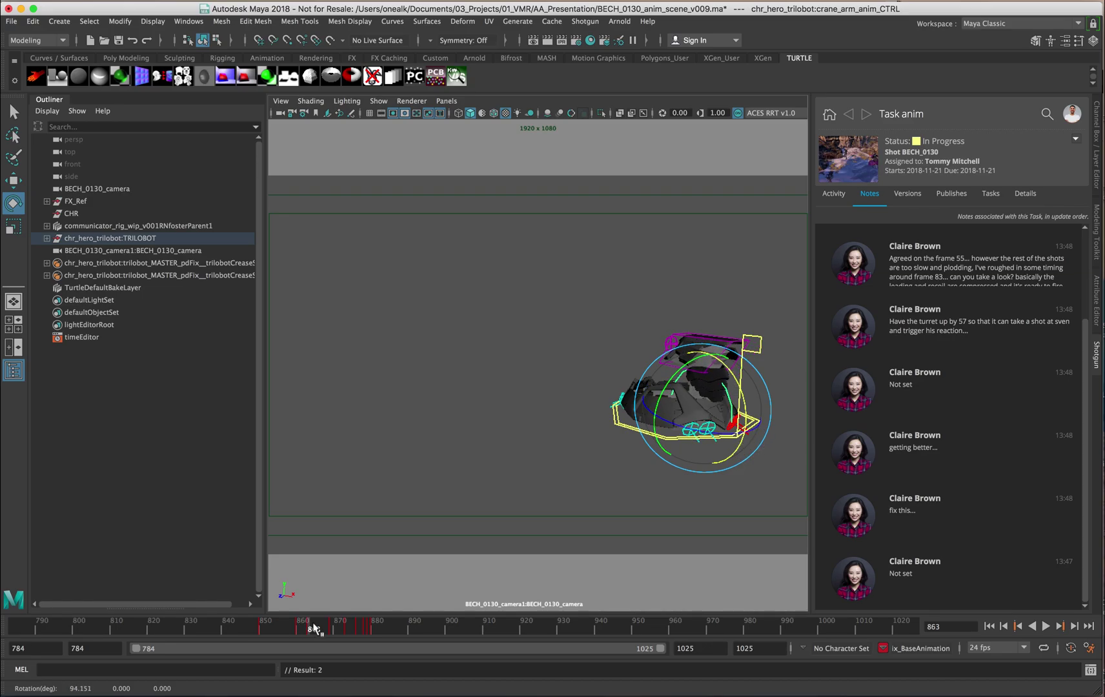
{"action": "left_click", "coordinate": [300, 628]}
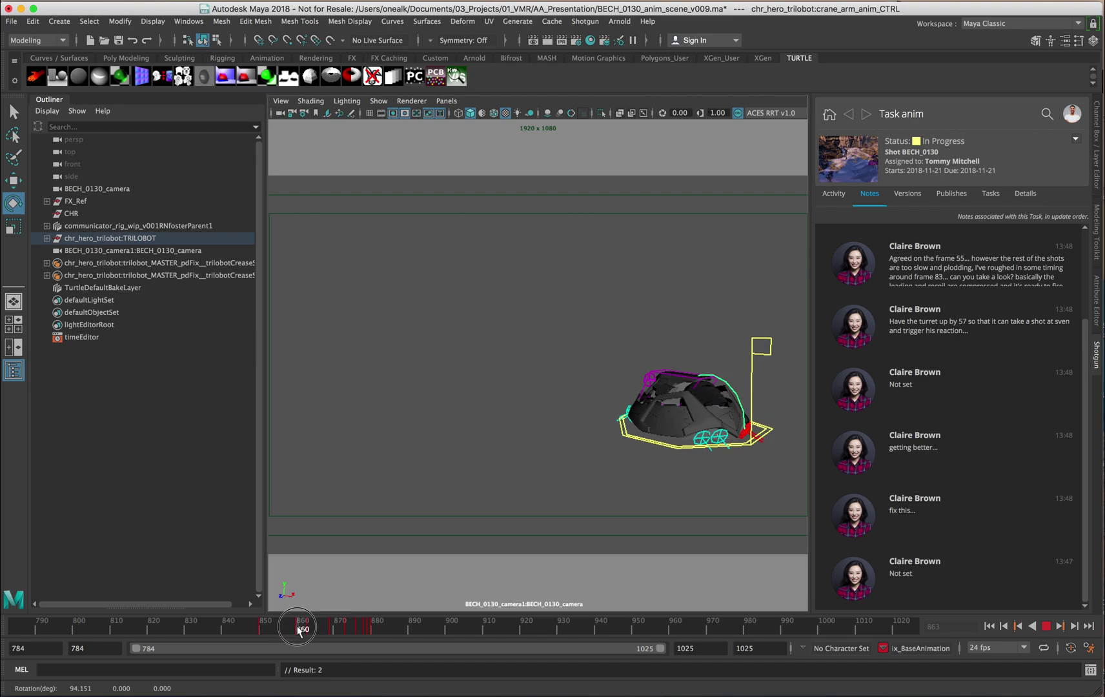
{"action": "left_click_drag", "start_coordinate": [301, 629], "coordinate": [321, 633]}
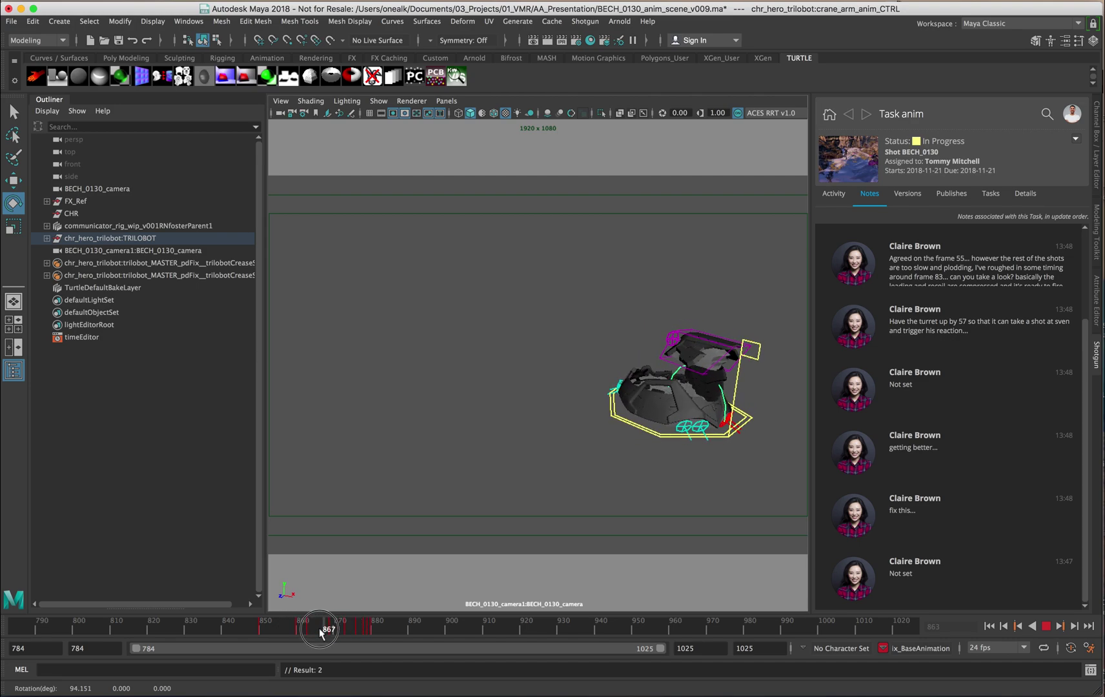
- Move the v010 playblast movie to the Desktop and close its player window
{"action": "left_click", "coordinate": [327, 354]}
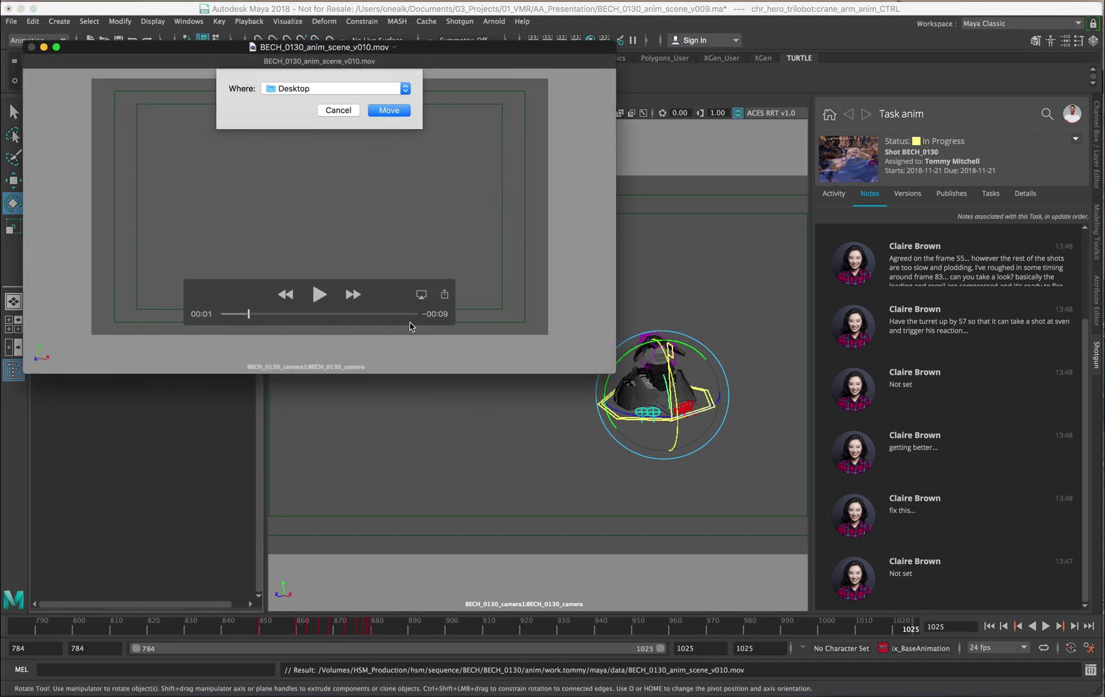
{"action": "left_click", "coordinate": [388, 111]}
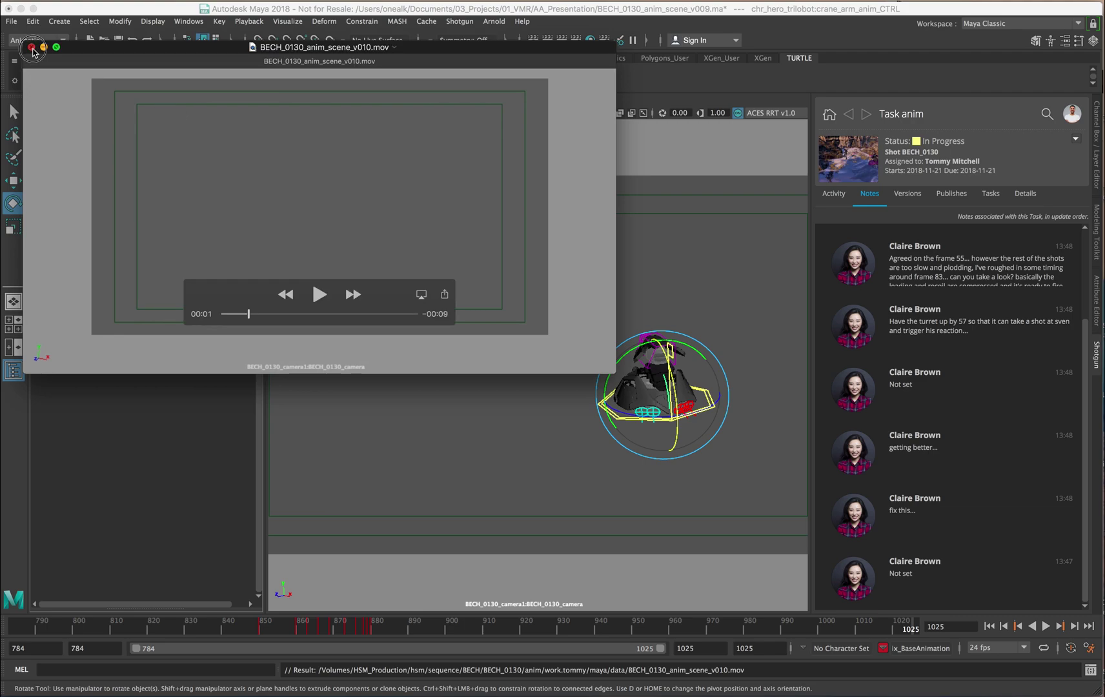
{"action": "left_click", "coordinate": [32, 47]}
- Upload the movie as BECH_0130's new v5 turret version with a note asking for feedback
{"action": "left_click", "coordinate": [412, 252]}
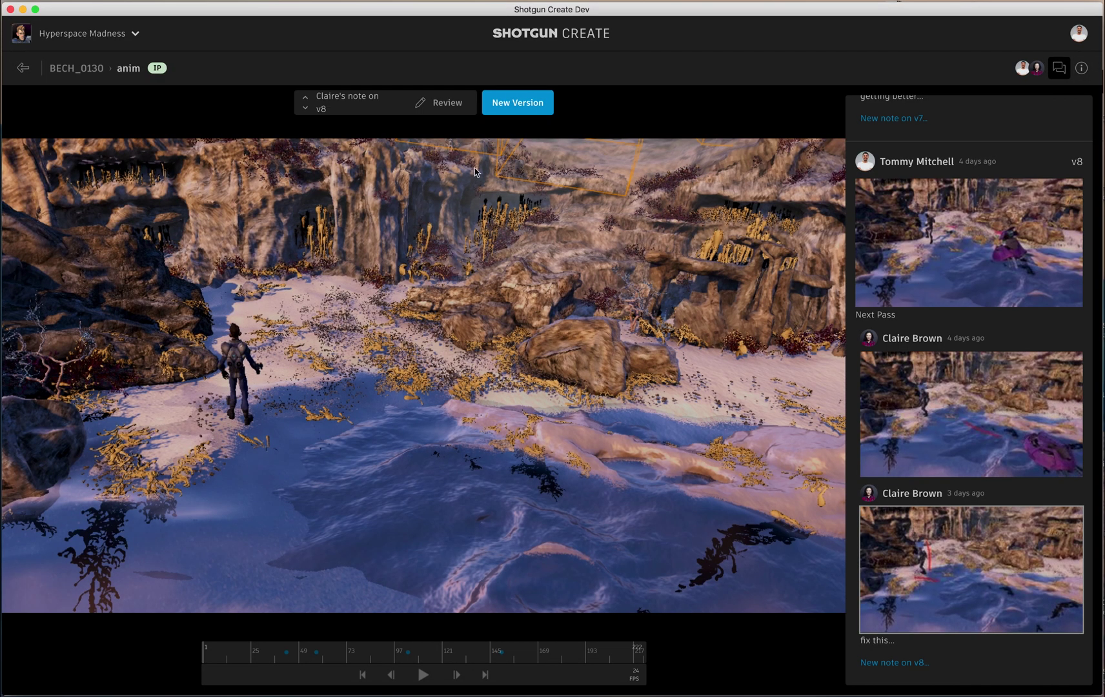
{"action": "left_click", "coordinate": [514, 111]}
{"action": "left_click", "coordinate": [435, 421]}
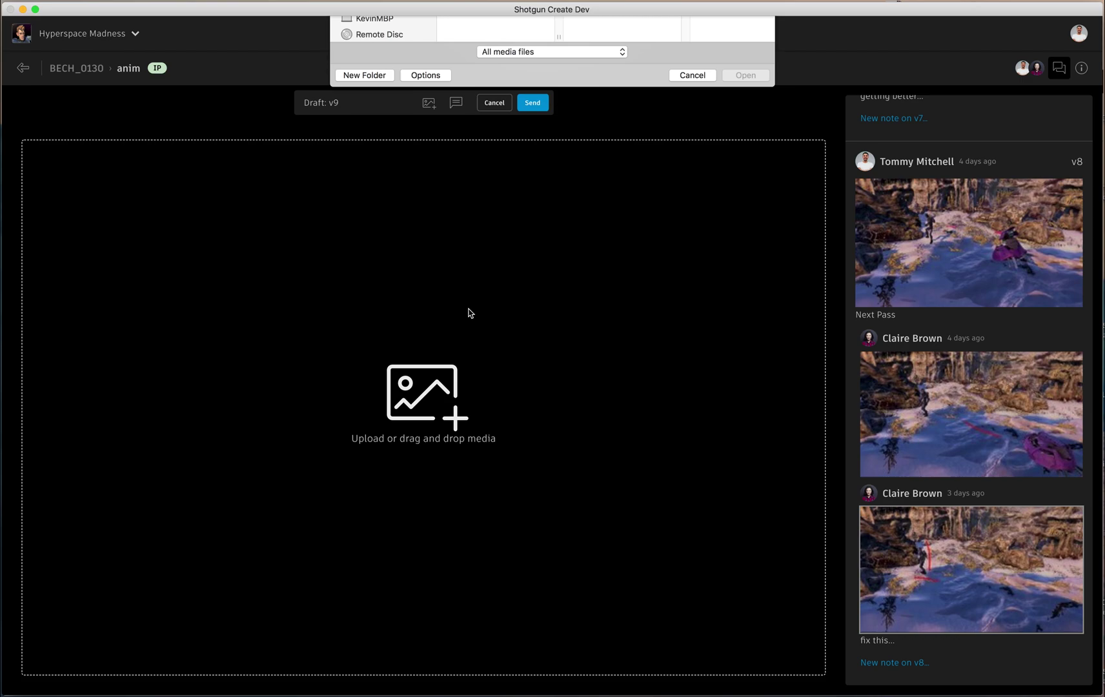
{"action": "key", "text": "Return"}
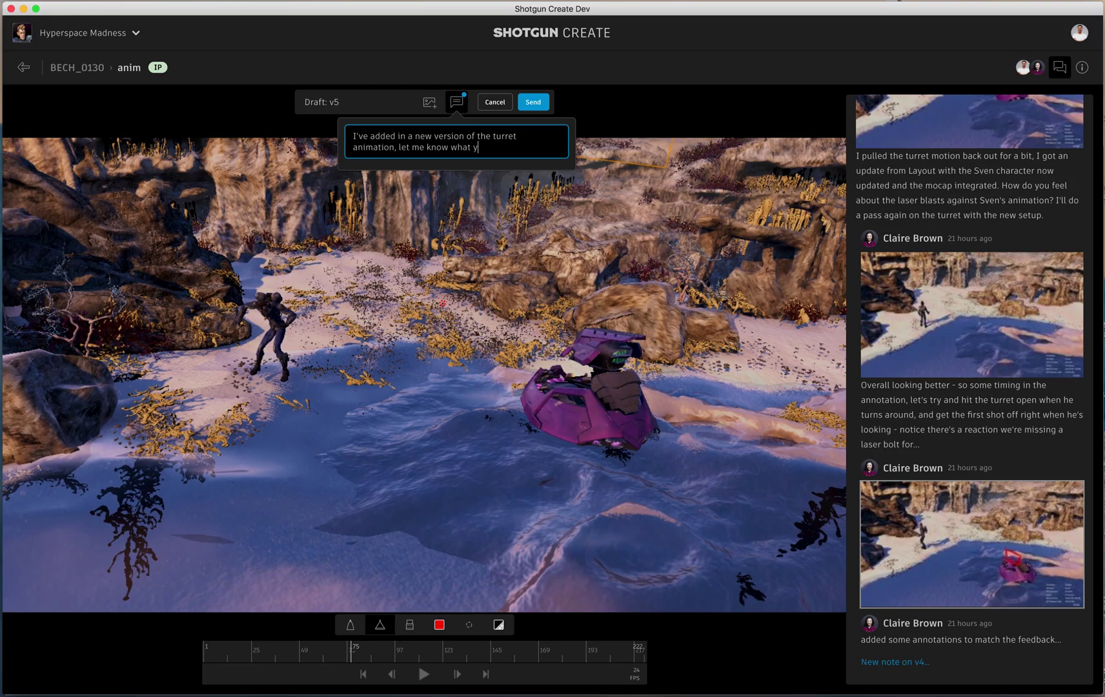
{"action": "type", "text": "ou think!"}
{"action": "left_click", "coordinate": [533, 102]}
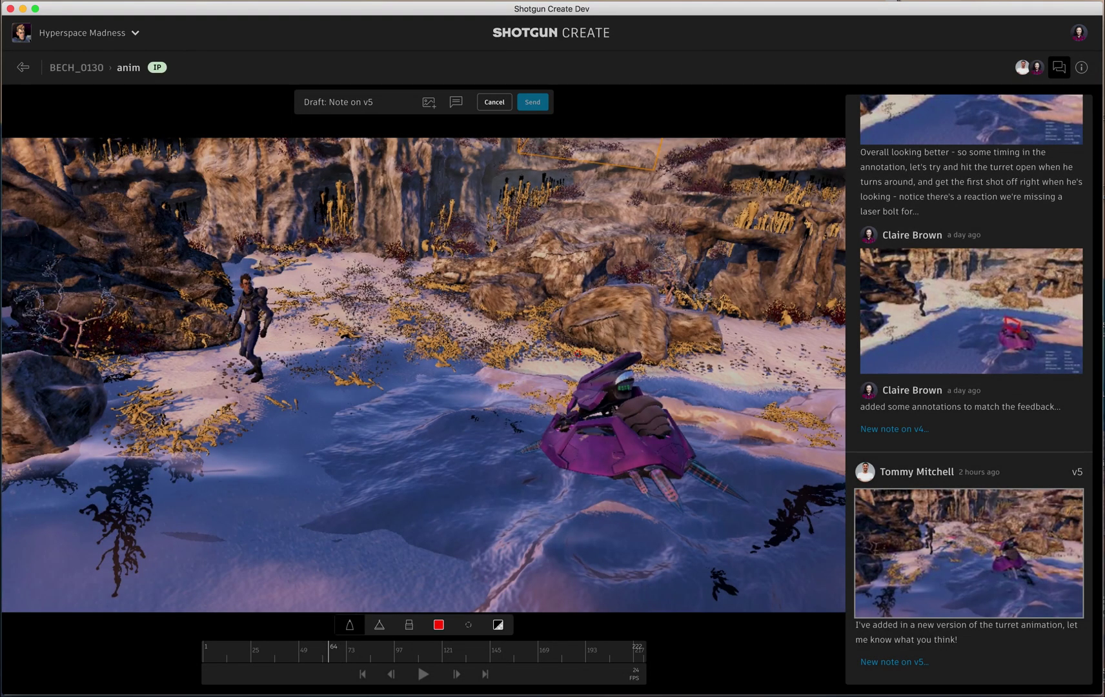
- Circle the ship's turret in red on the v5 frame and advance playback a couple of frames
{"action": "left_click_drag", "start_coordinate": [565, 352], "coordinate": [651, 382]}
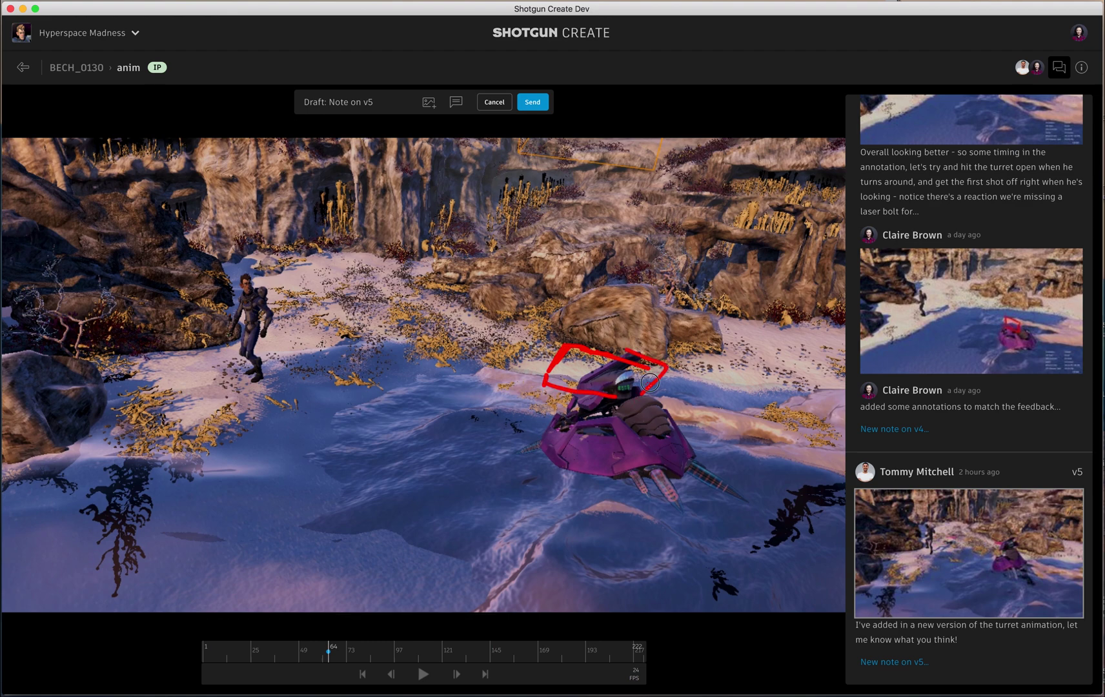
{"action": "mouse_move", "coordinate": [328, 652]}
{"action": "left_mouse_down"}
{"action": "mouse_move", "coordinate": [339, 658]}
{"action": "mouse_move", "coordinate": [319, 662]}
{"action": "mouse_move", "coordinate": [468, 657]}
{"action": "mouse_move", "coordinate": [432, 671]}
{"action": "mouse_move", "coordinate": [599, 654]}
{"action": "left_mouse_up"}
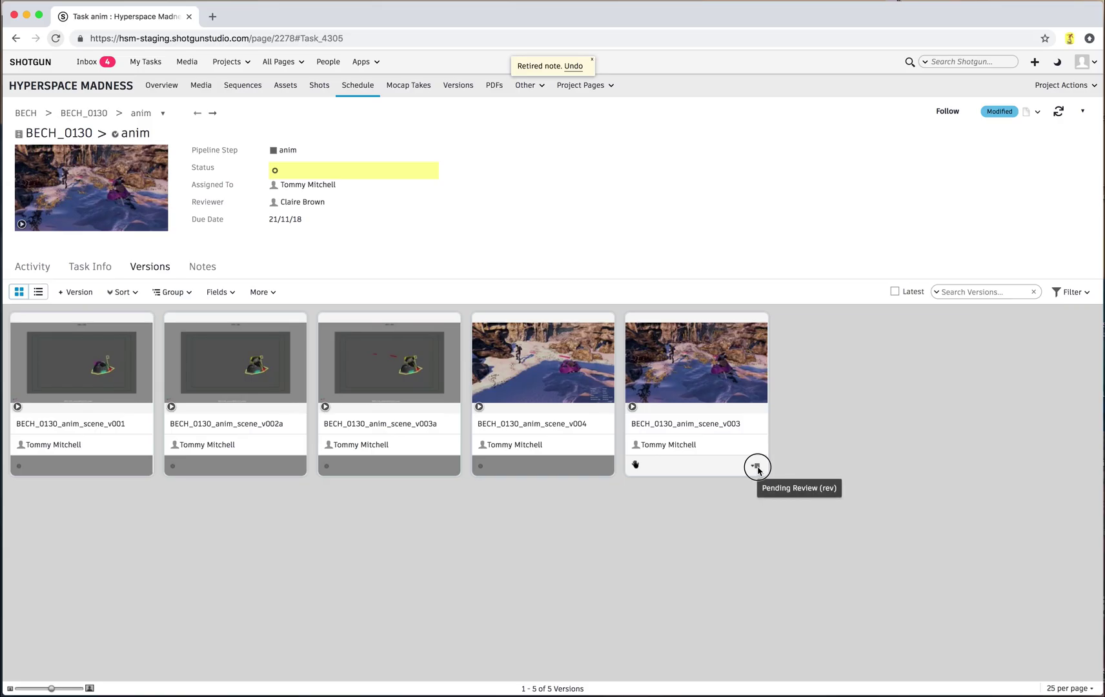
- Change the newest BECH_0130 version's review status from its status dropdown in Shotgun
{"action": "left_click", "coordinate": [756, 464]}
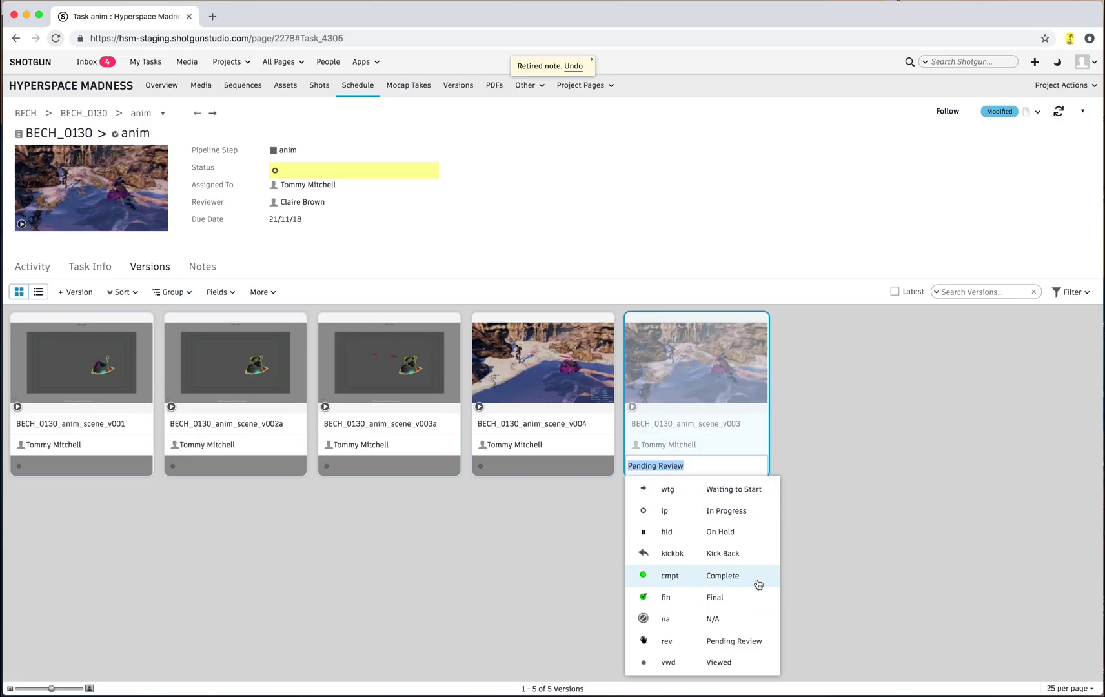
{"action": "left_click", "coordinate": [753, 645]}
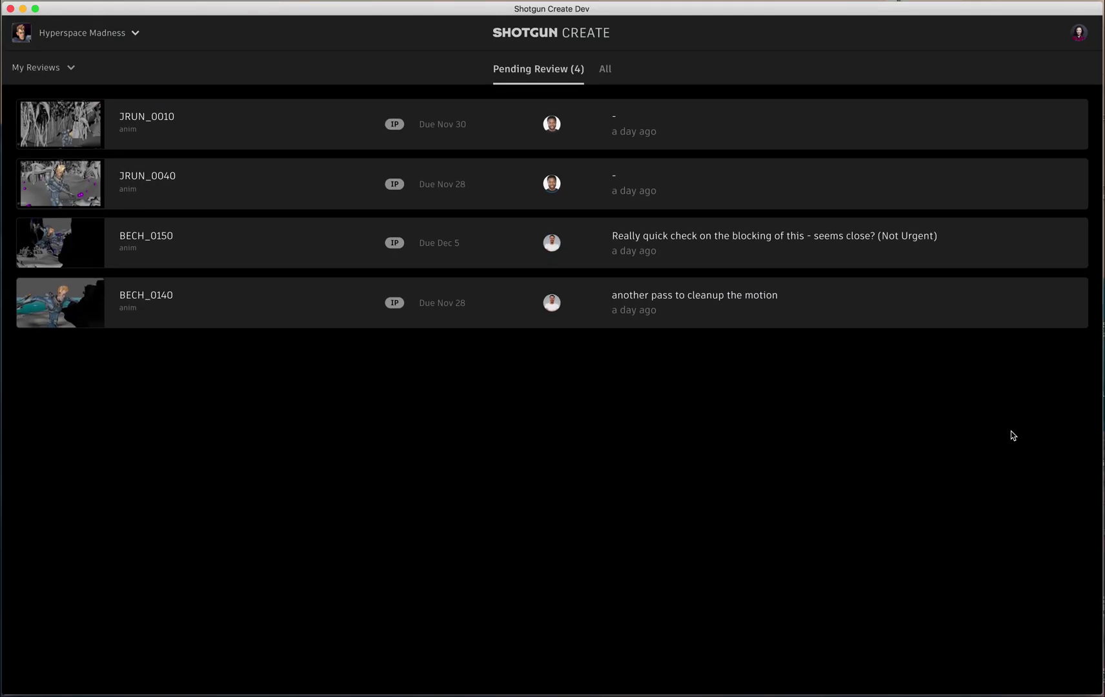